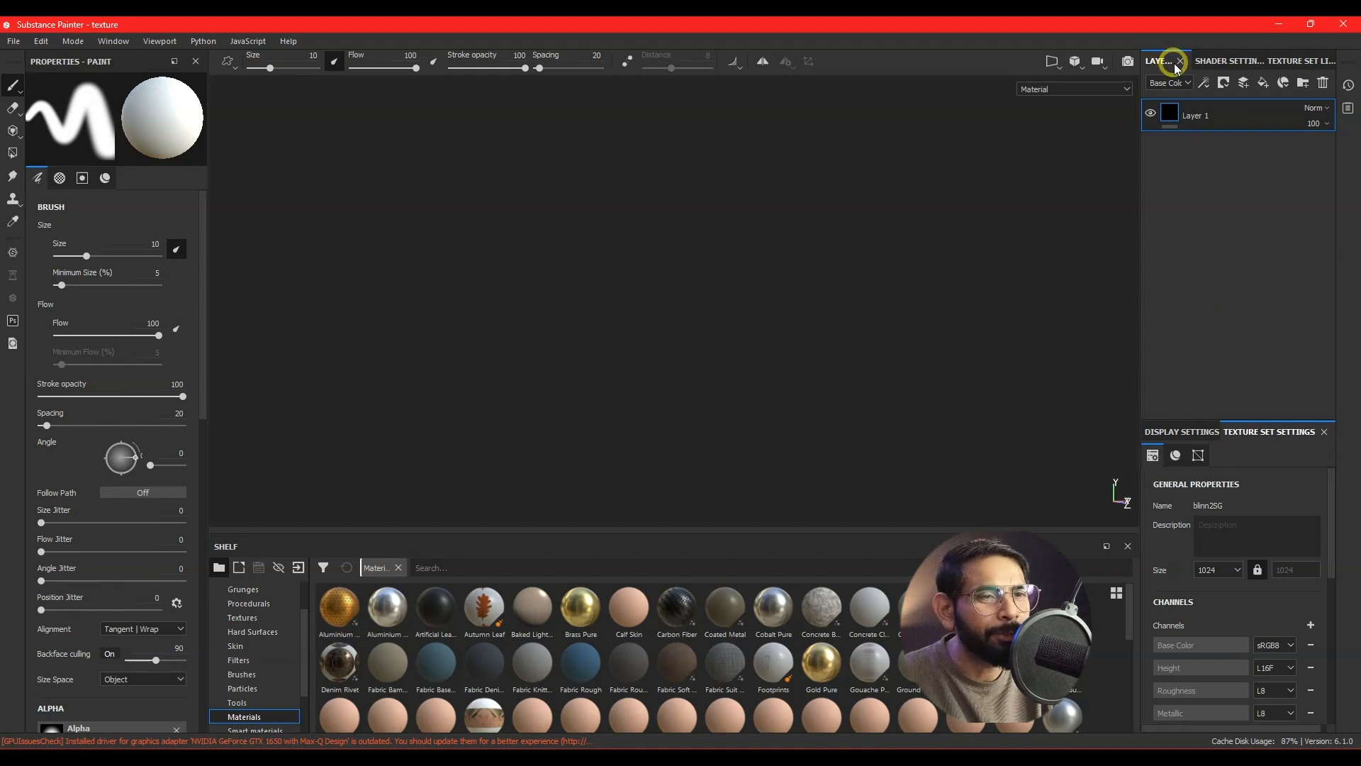
# Look through the shader settings, texture set list, display settings and texture set settings
pyautogui.click(1219, 60)
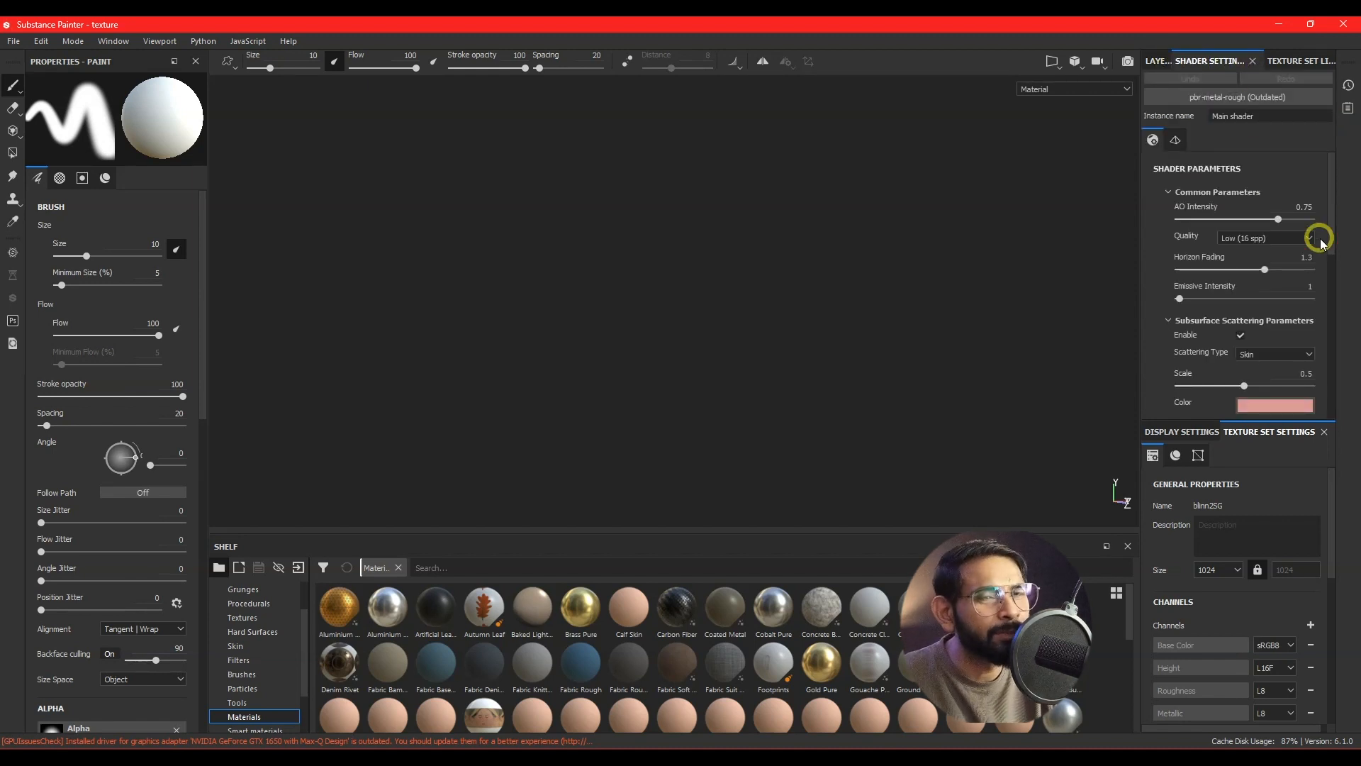
pyautogui.click(1292, 61)
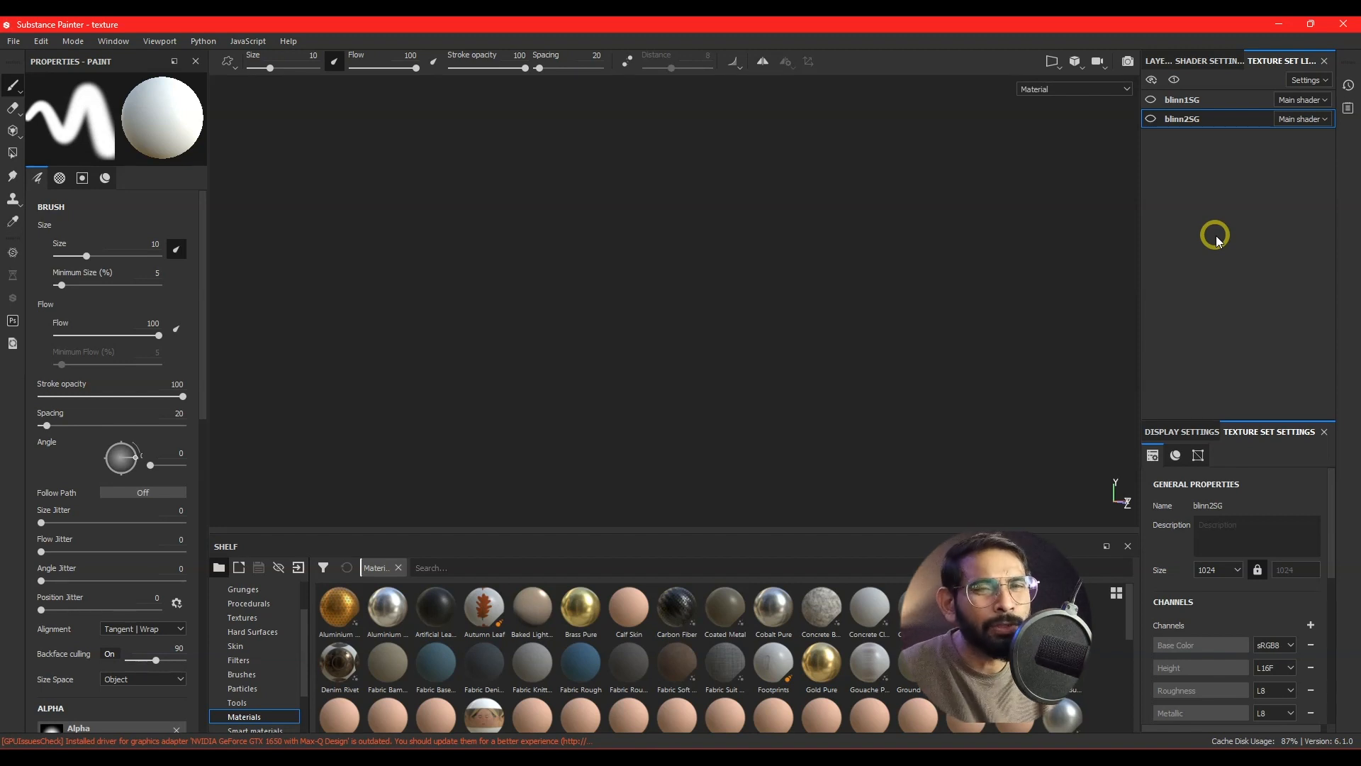
pyautogui.click(1175, 431)
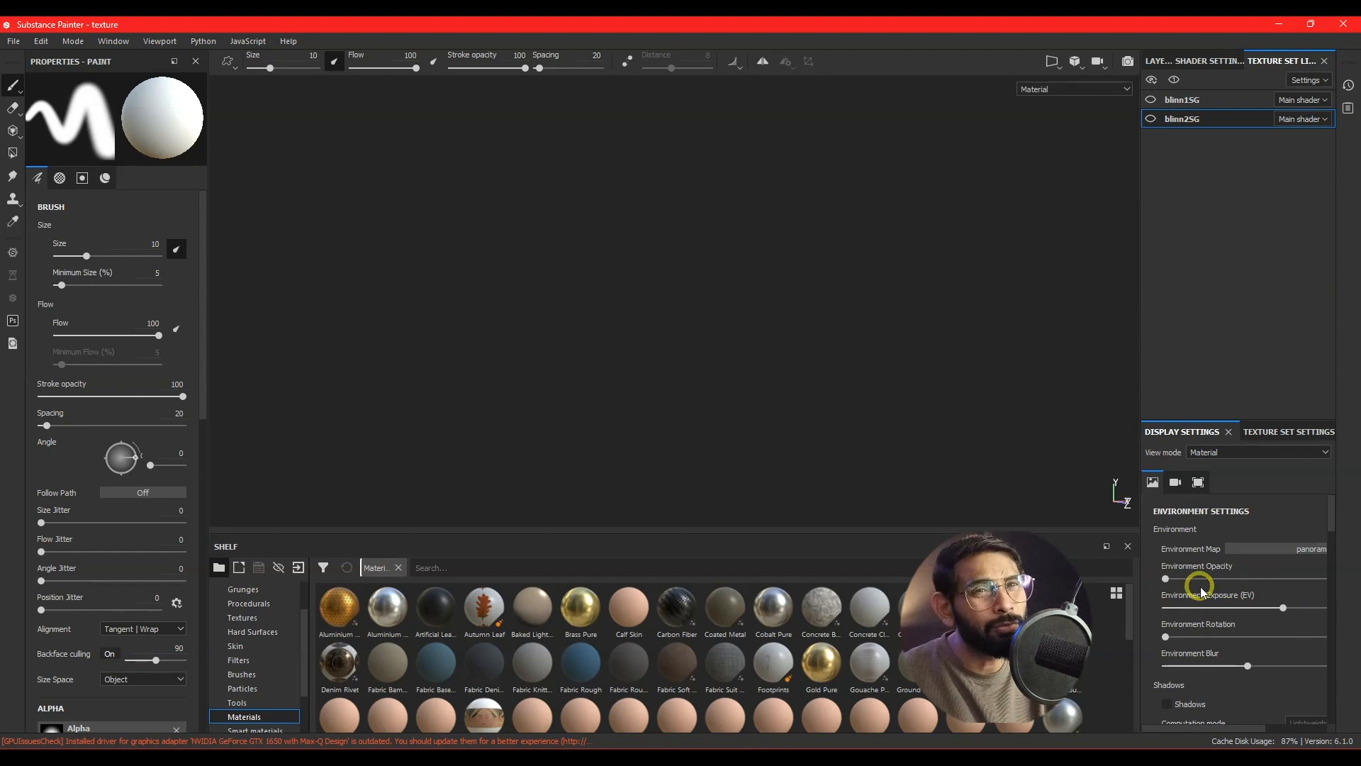
pyautogui.click(1286, 431)
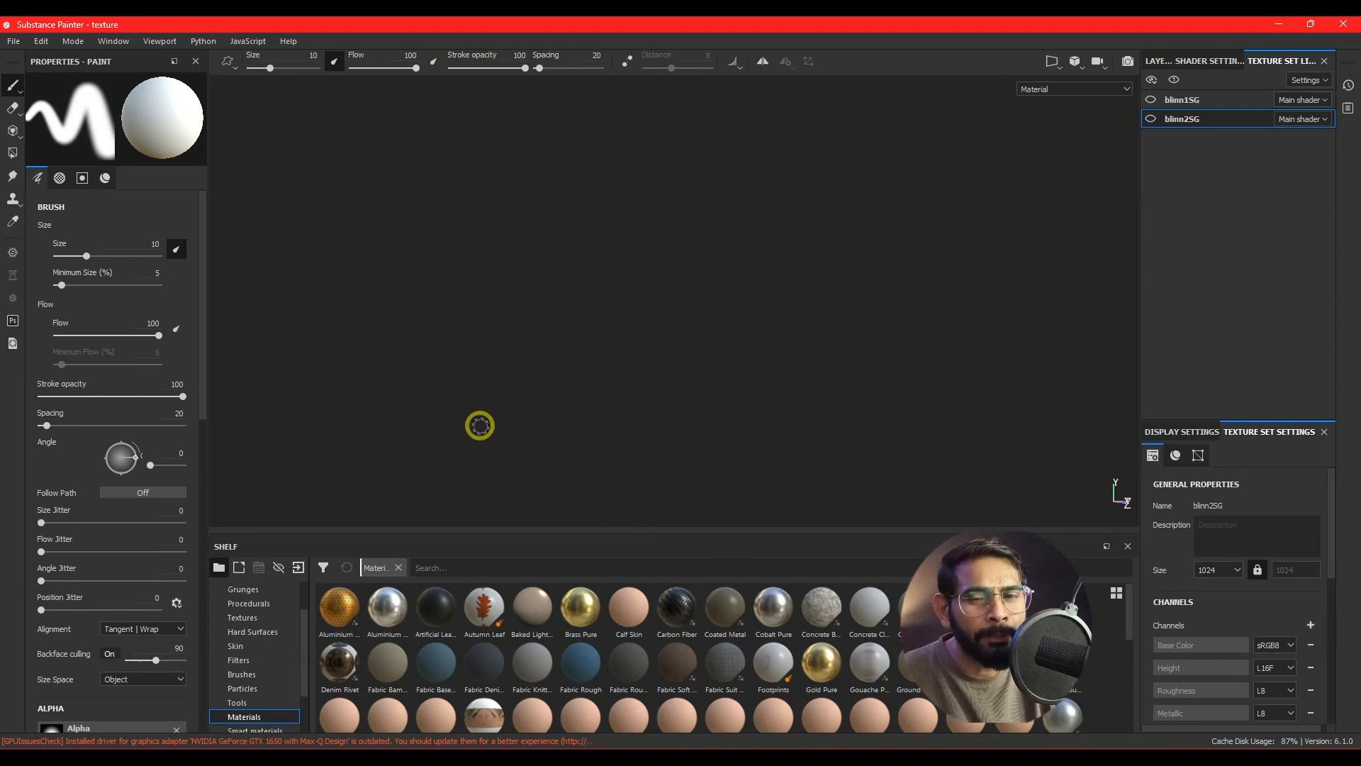
# Browse the shelf's Textures, Hard Surfaces, Skin, Filters, Brushes, Particles, Tools and Materials categories
pyautogui.click(256, 615)
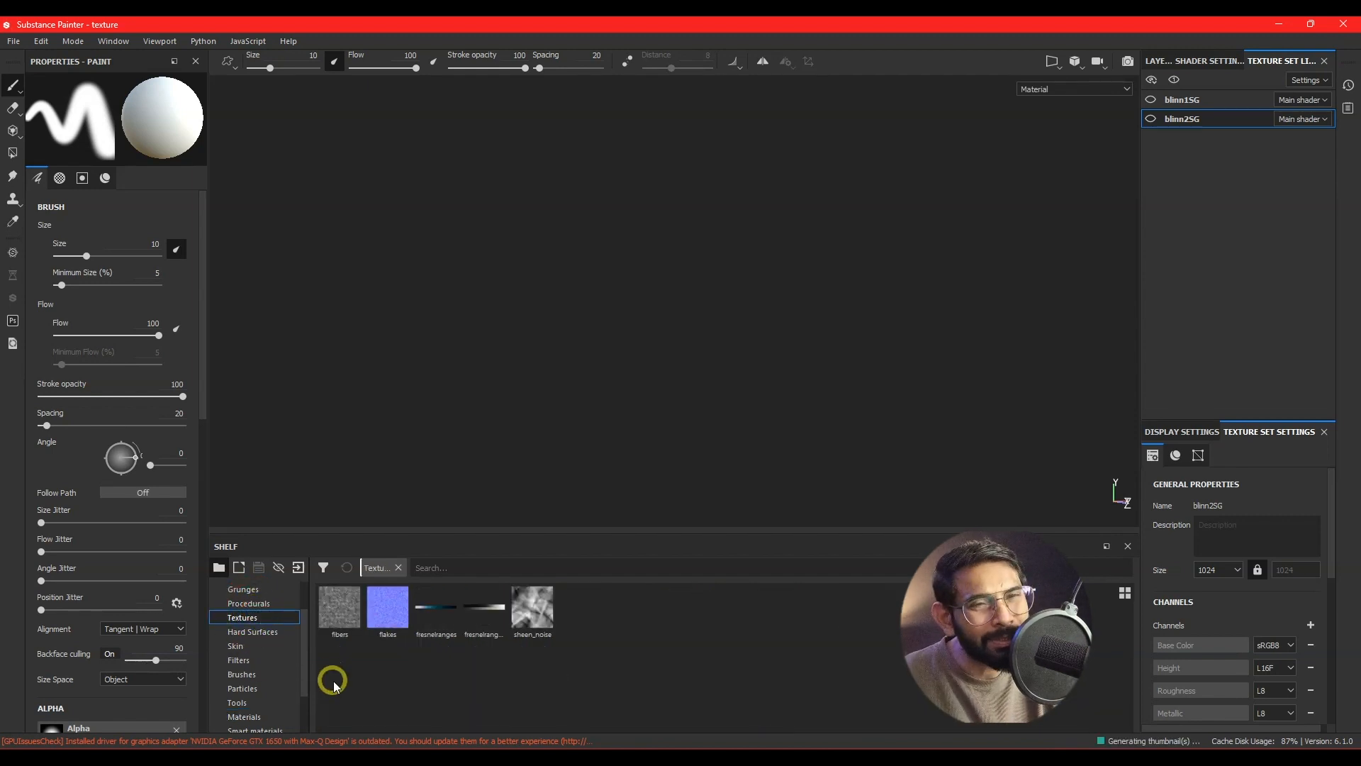
pyautogui.click(262, 634)
pyautogui.moveTo(724, 592)
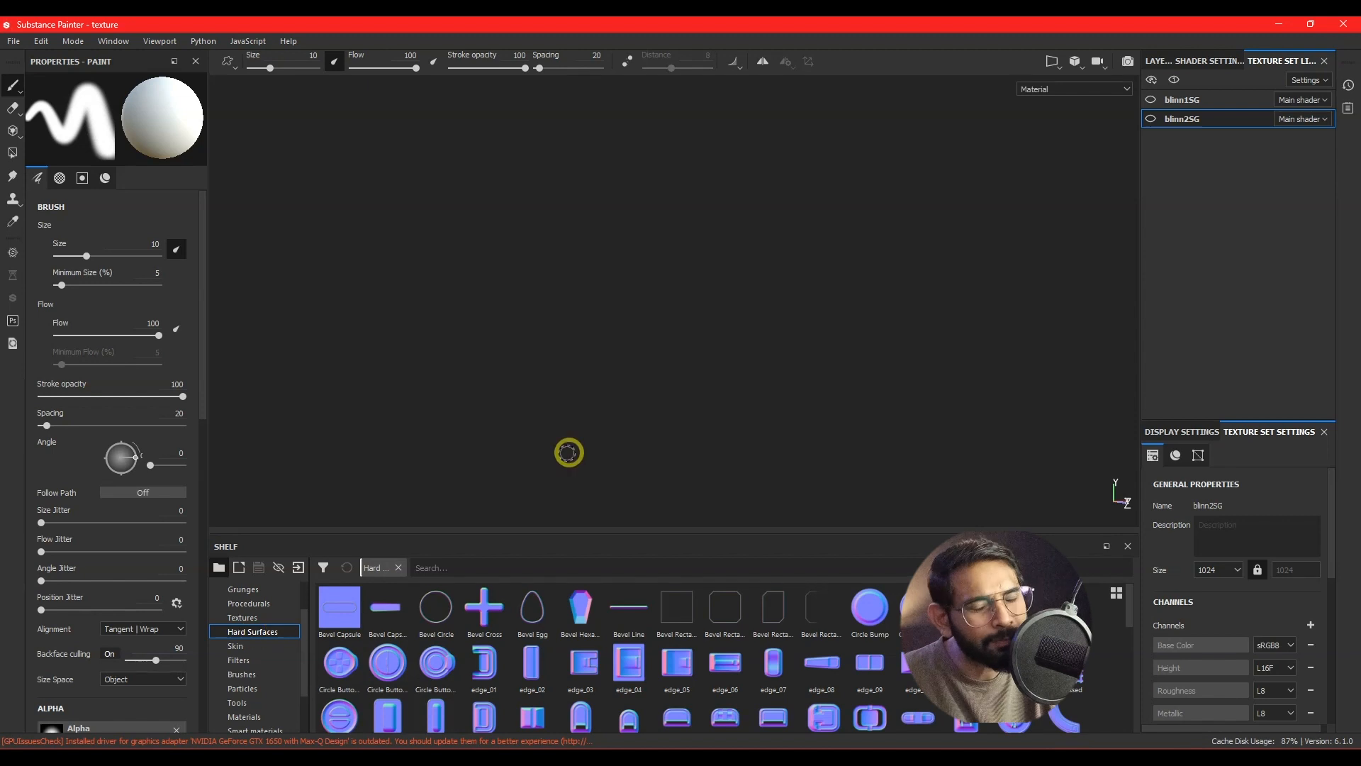
pyautogui.click(235, 646)
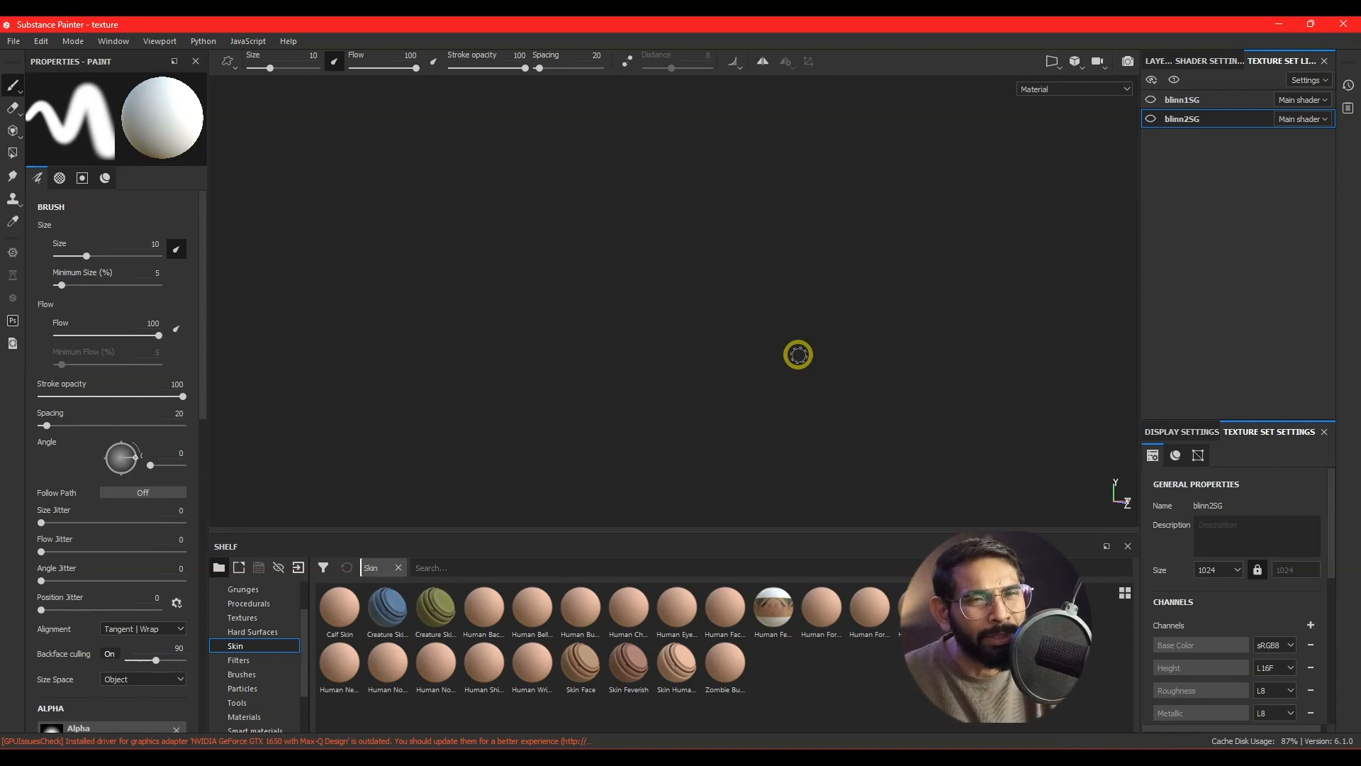
pyautogui.click(248, 661)
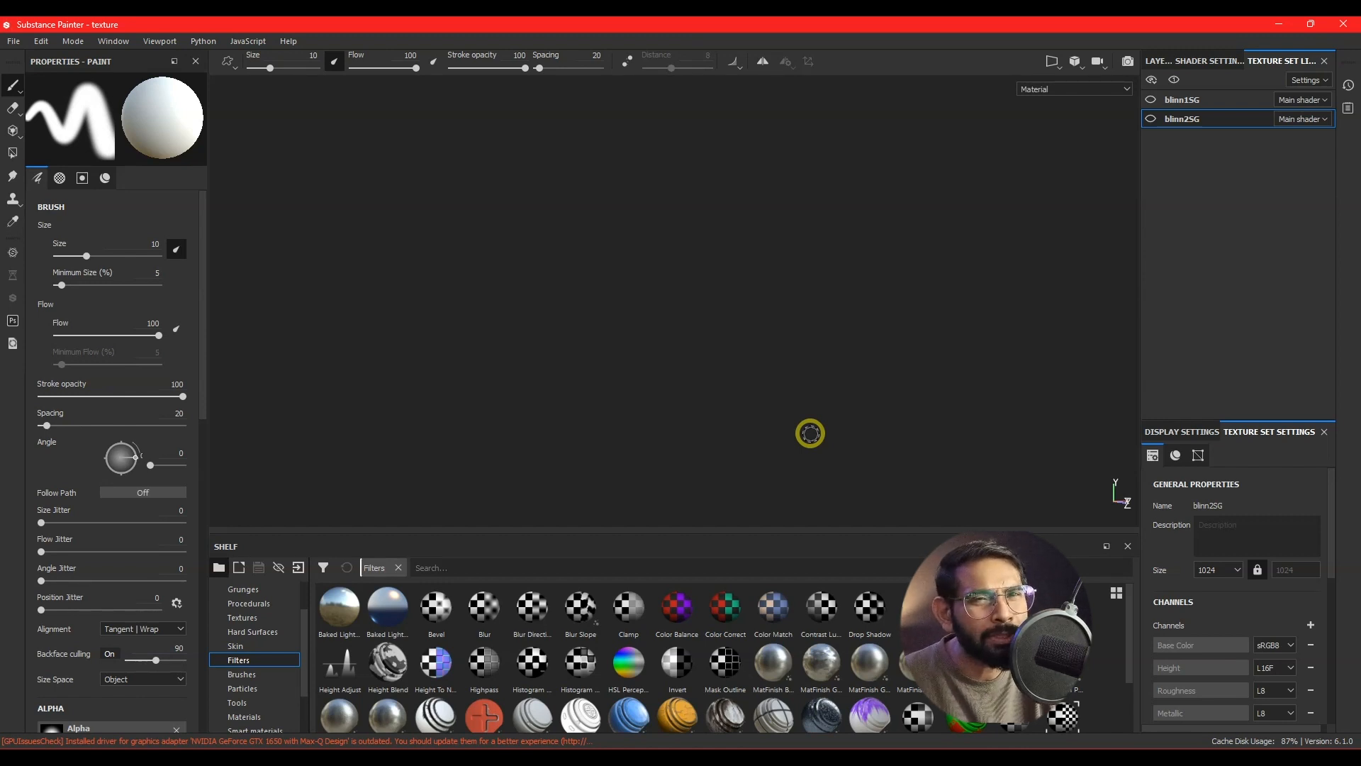
pyautogui.click(241, 674)
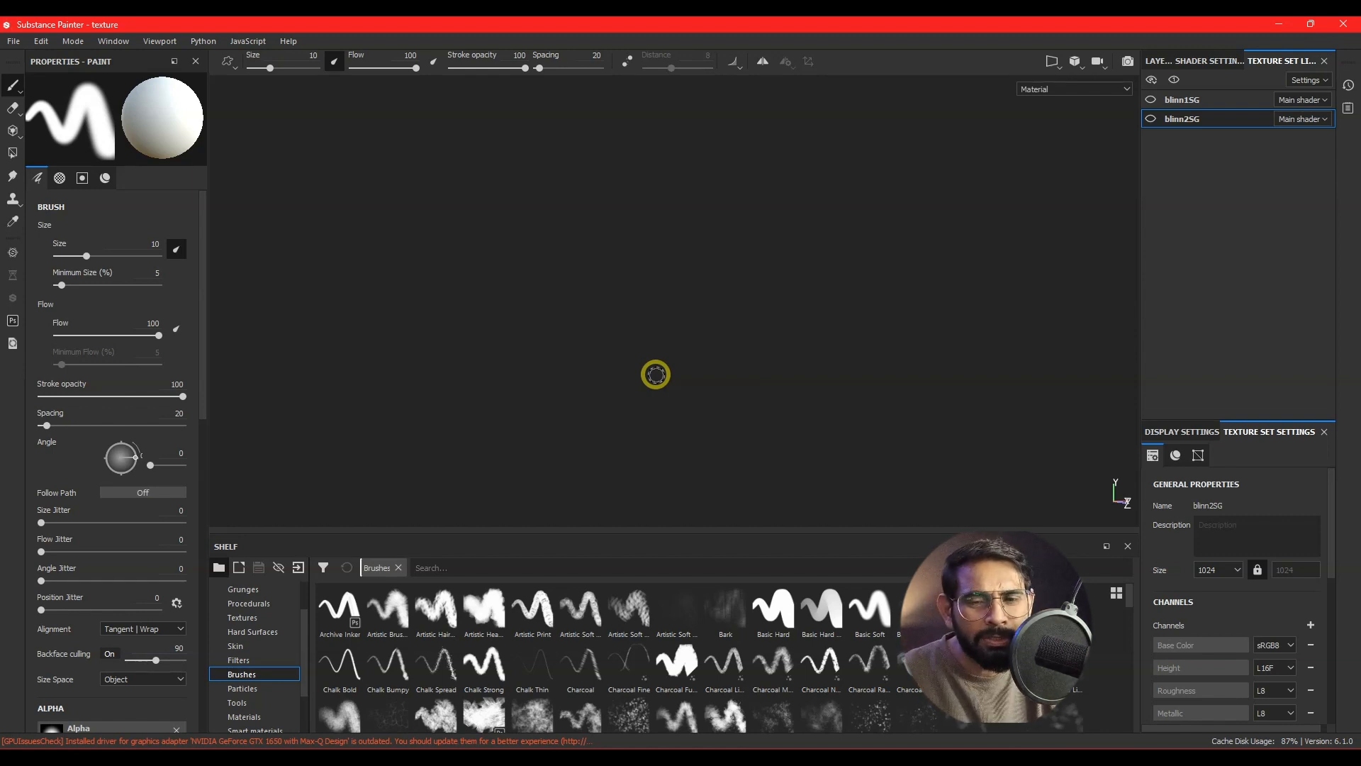
pyautogui.click(242, 689)
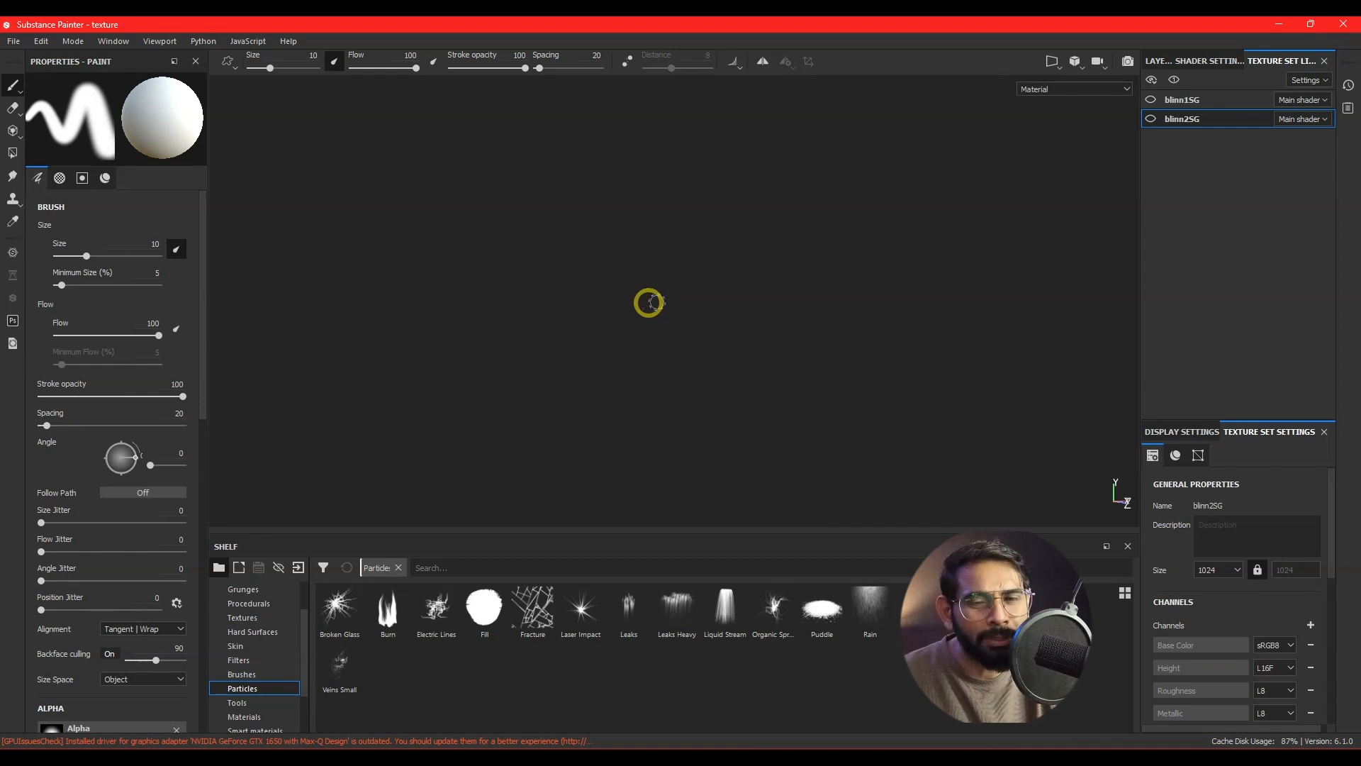
pyautogui.click(240, 704)
pyautogui.click(247, 716)
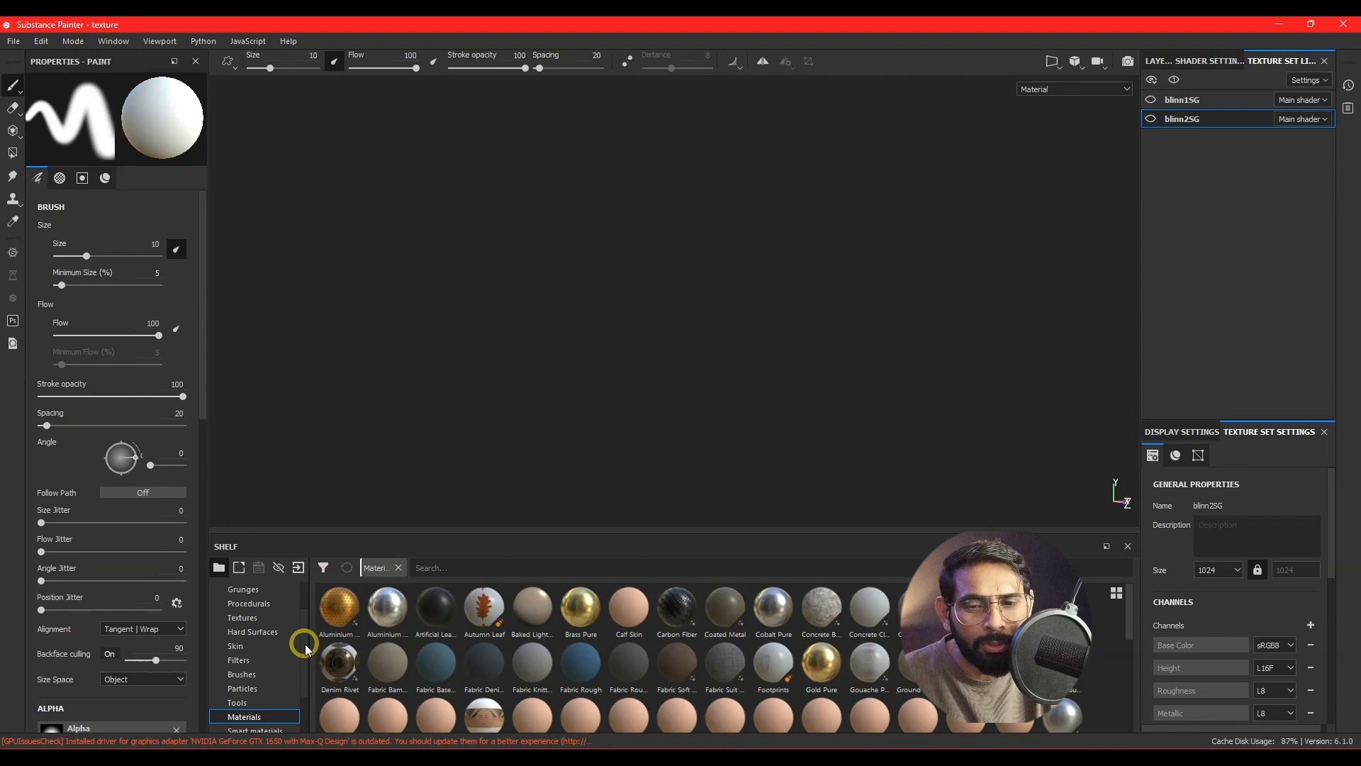
# Browse the shelf's Smart materials, Environments and Color profiles categories
pyautogui.scroll(-2, 305, 644)
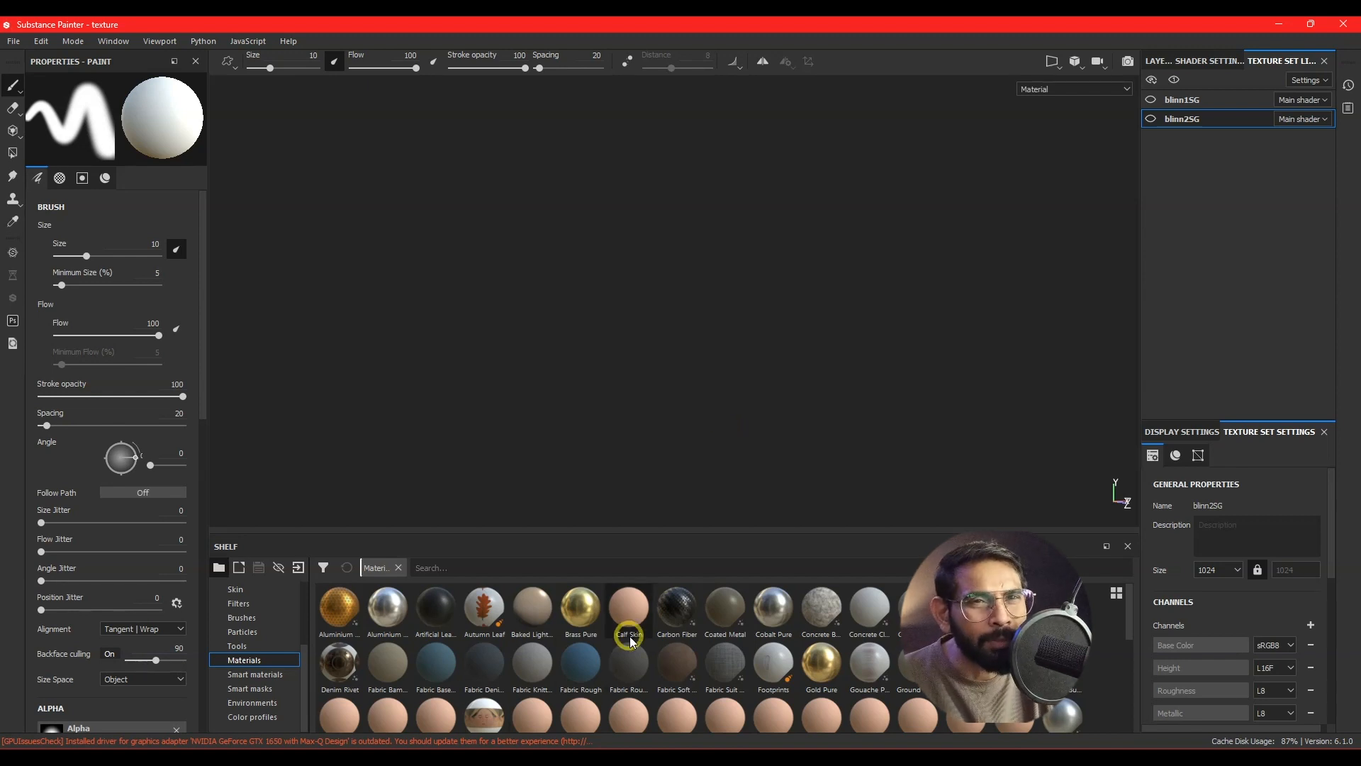
pyautogui.click(255, 675)
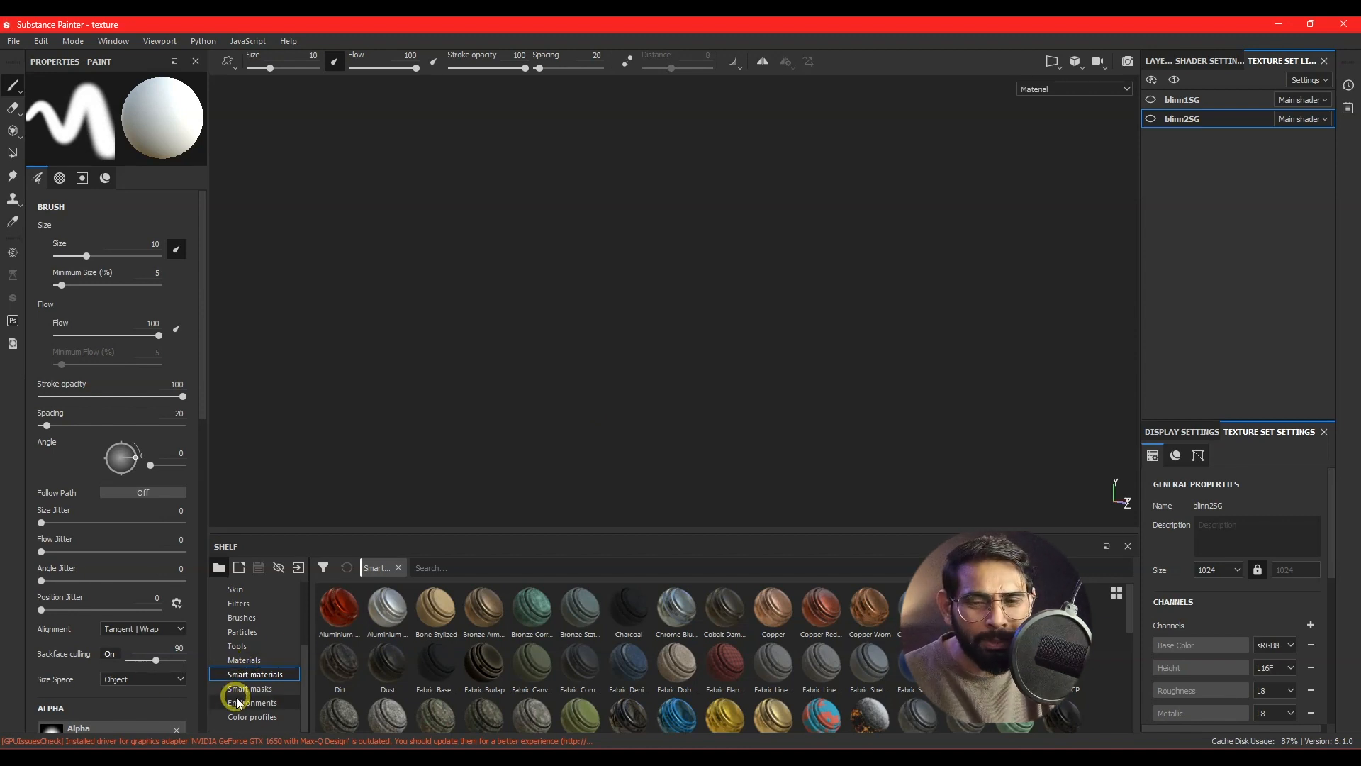
pyautogui.click(263, 703)
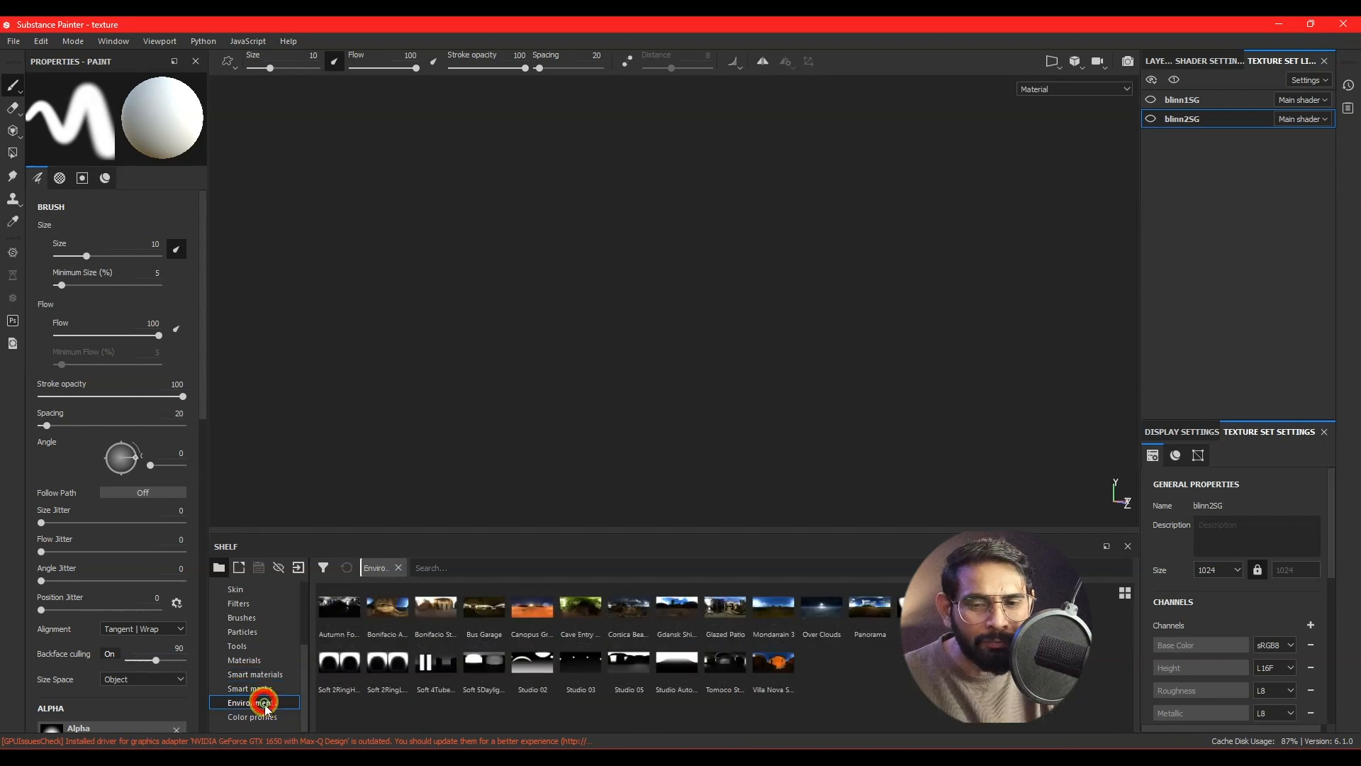
pyautogui.click(265, 716)
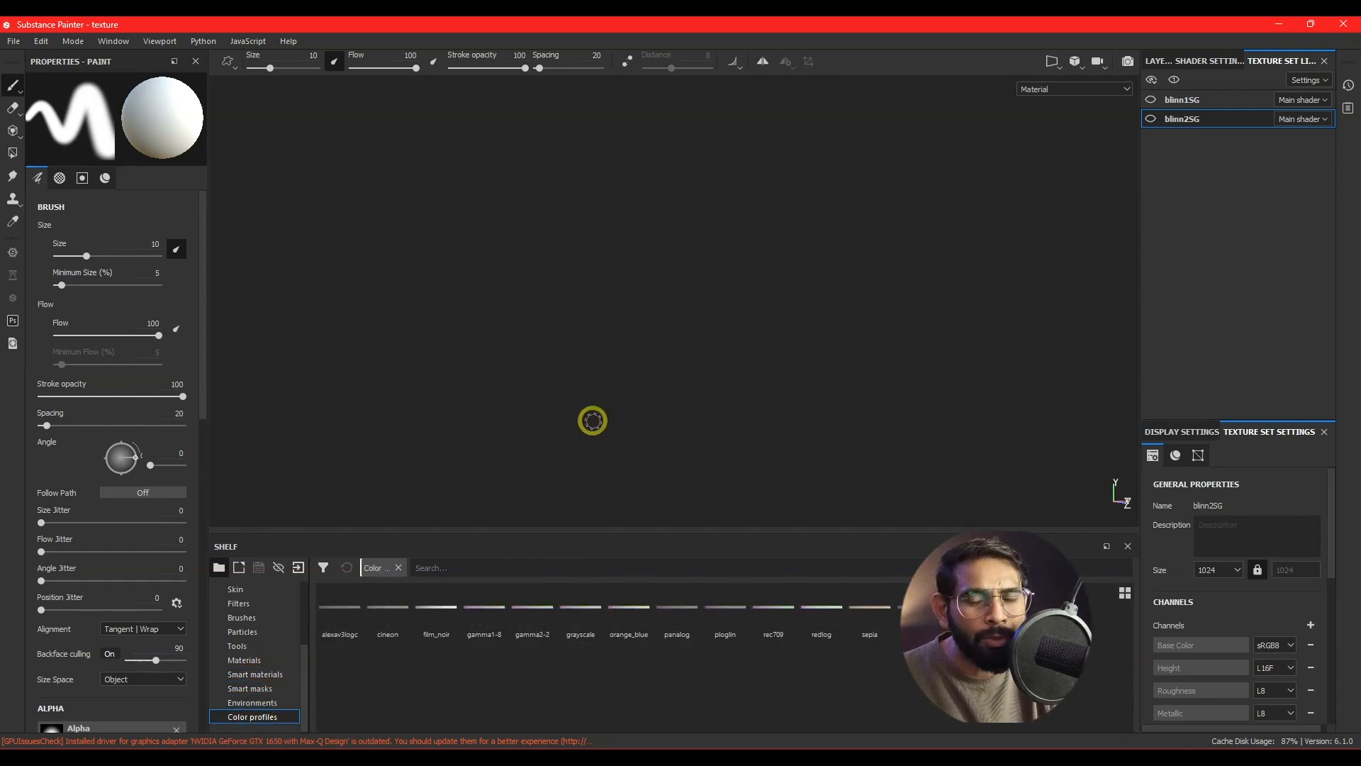
pyautogui.scroll(3, 305, 731)
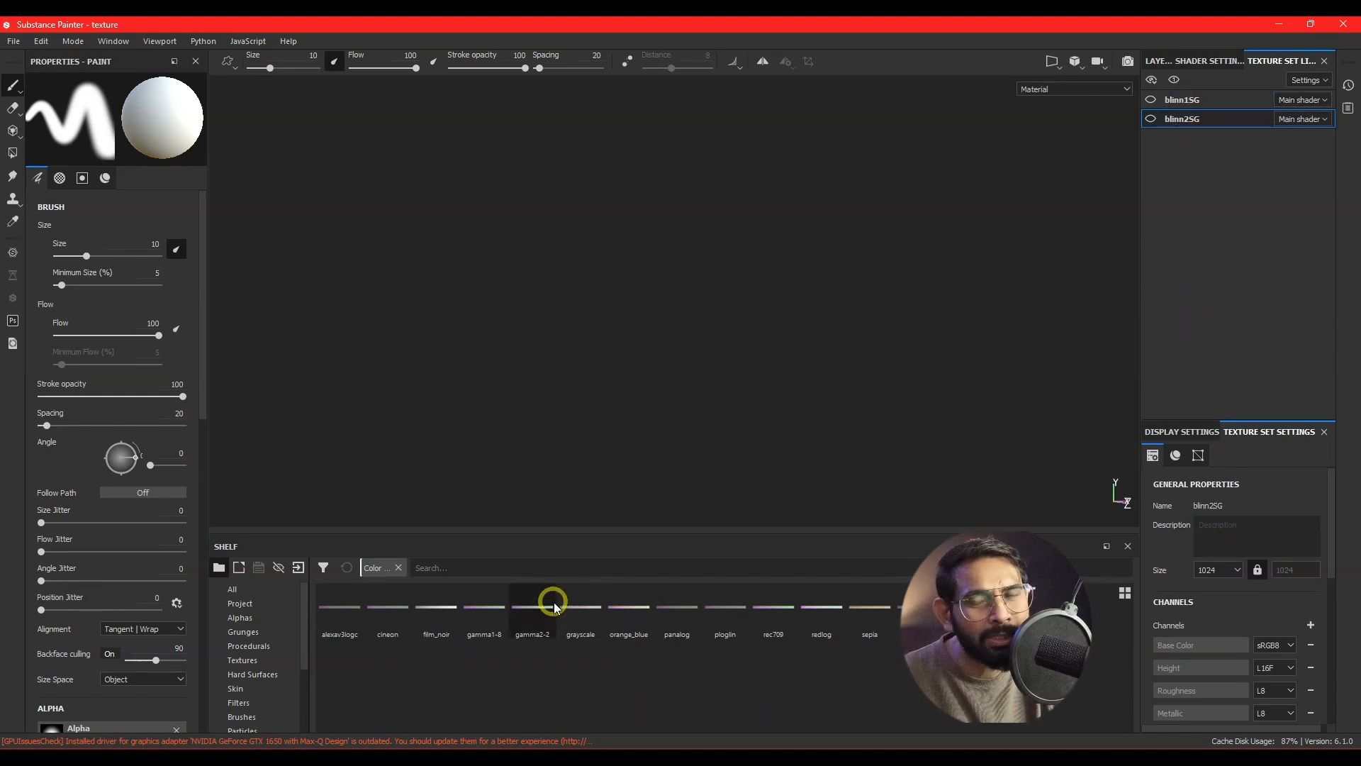
pyautogui.moveTo(555, 602)
# Discard the current project's changes and select the MeetMat.spp sample project for opening
pyautogui.click(14, 40)
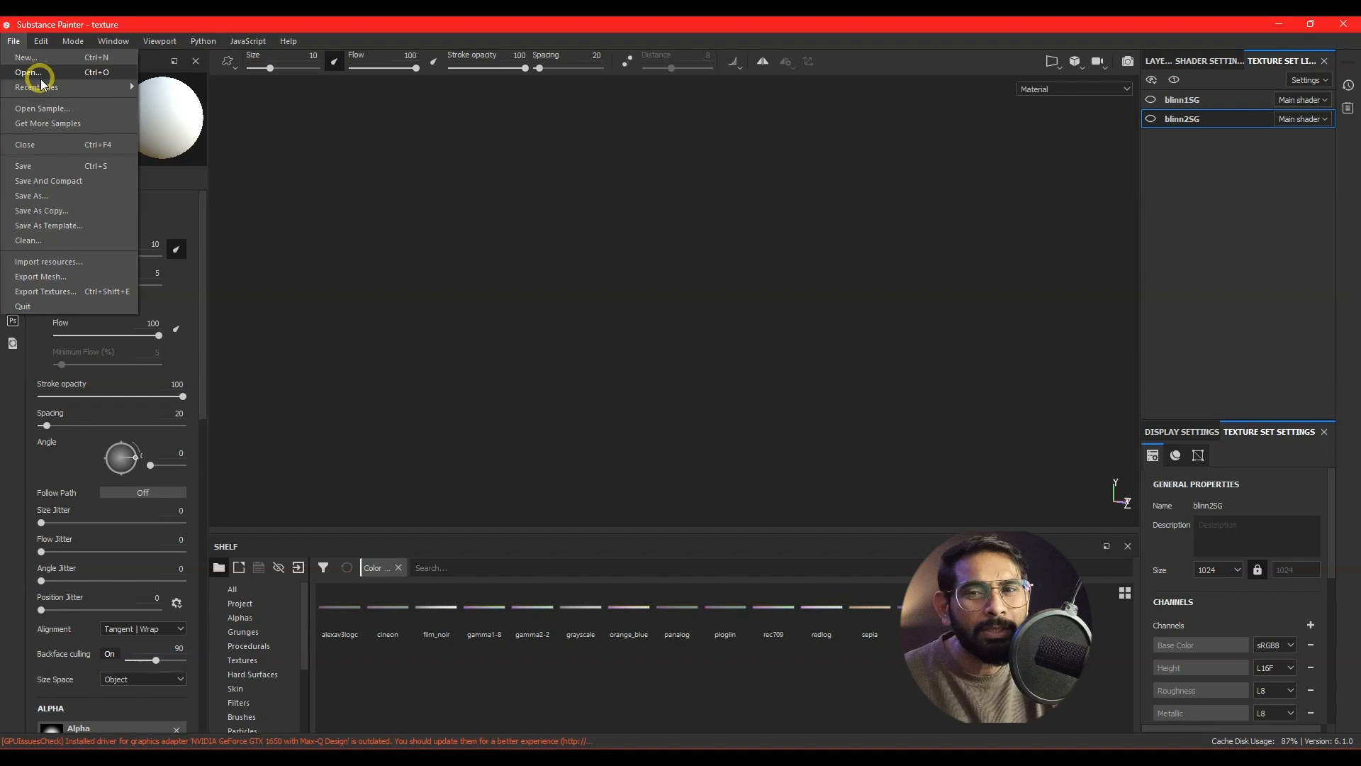
pyautogui.moveTo(41, 88)
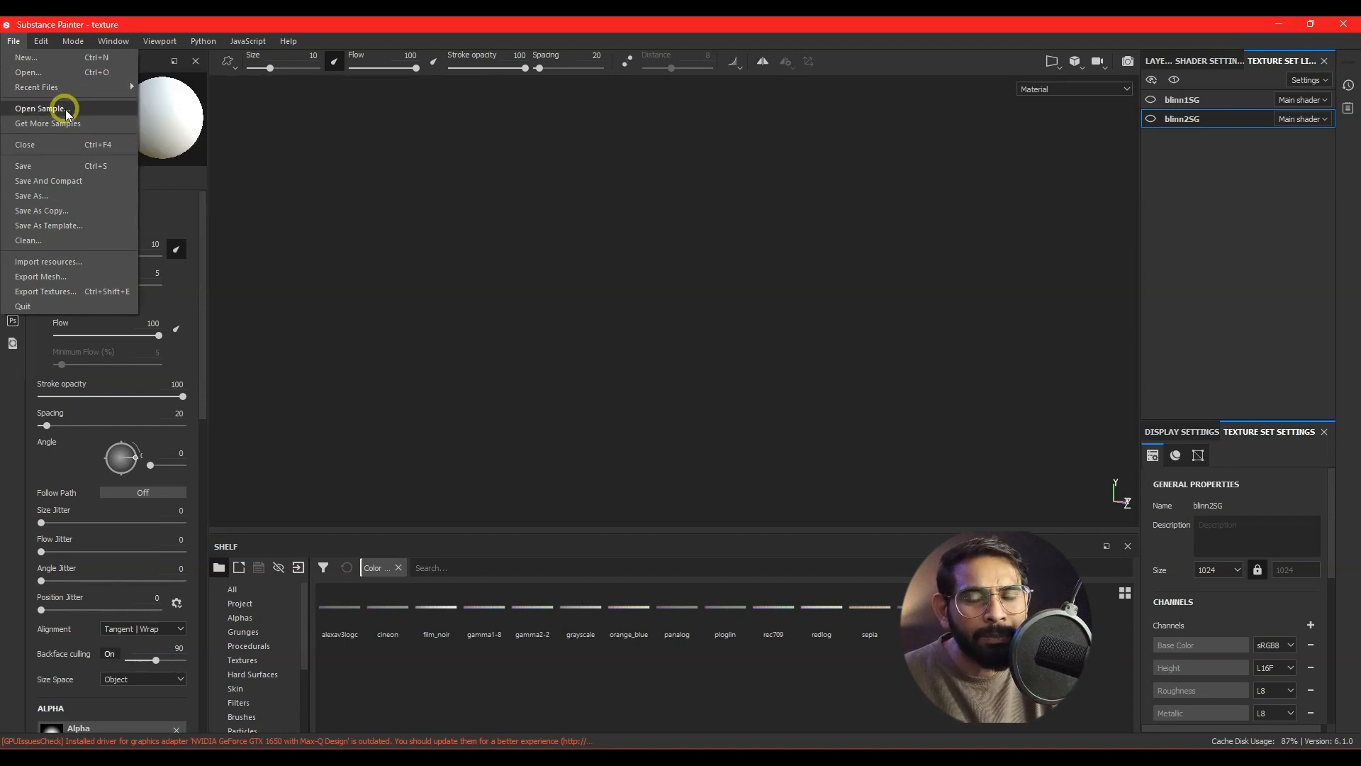
pyautogui.click(66, 109)
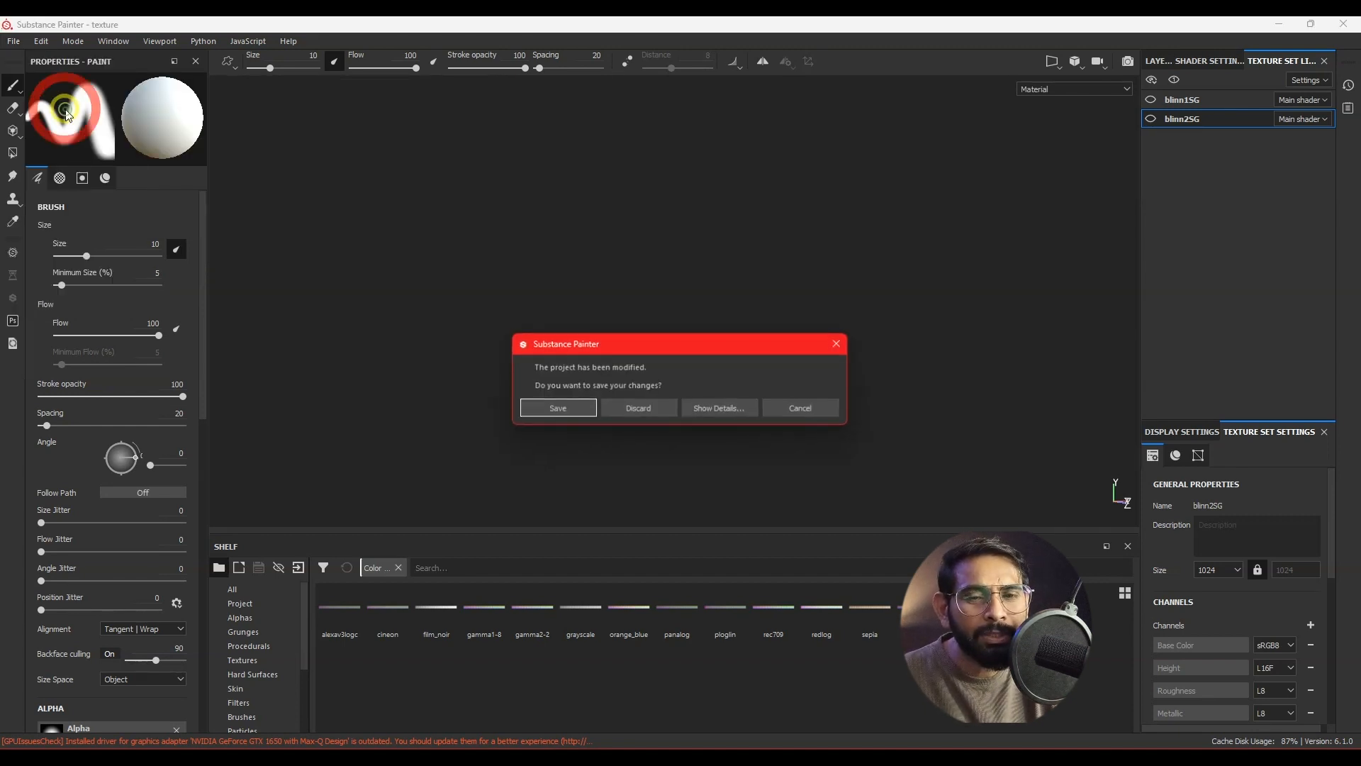
pyautogui.click(631, 418)
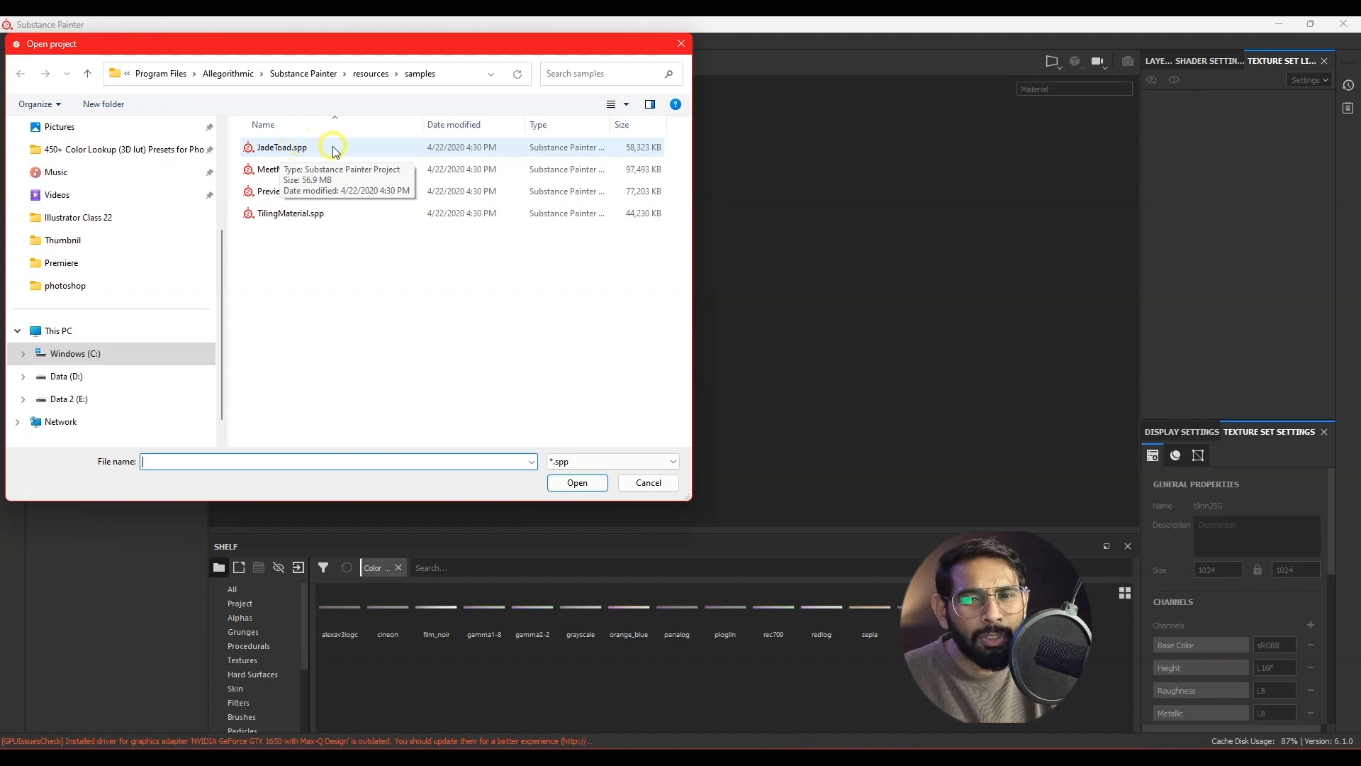
pyautogui.click(309, 146)
pyautogui.click(300, 169)
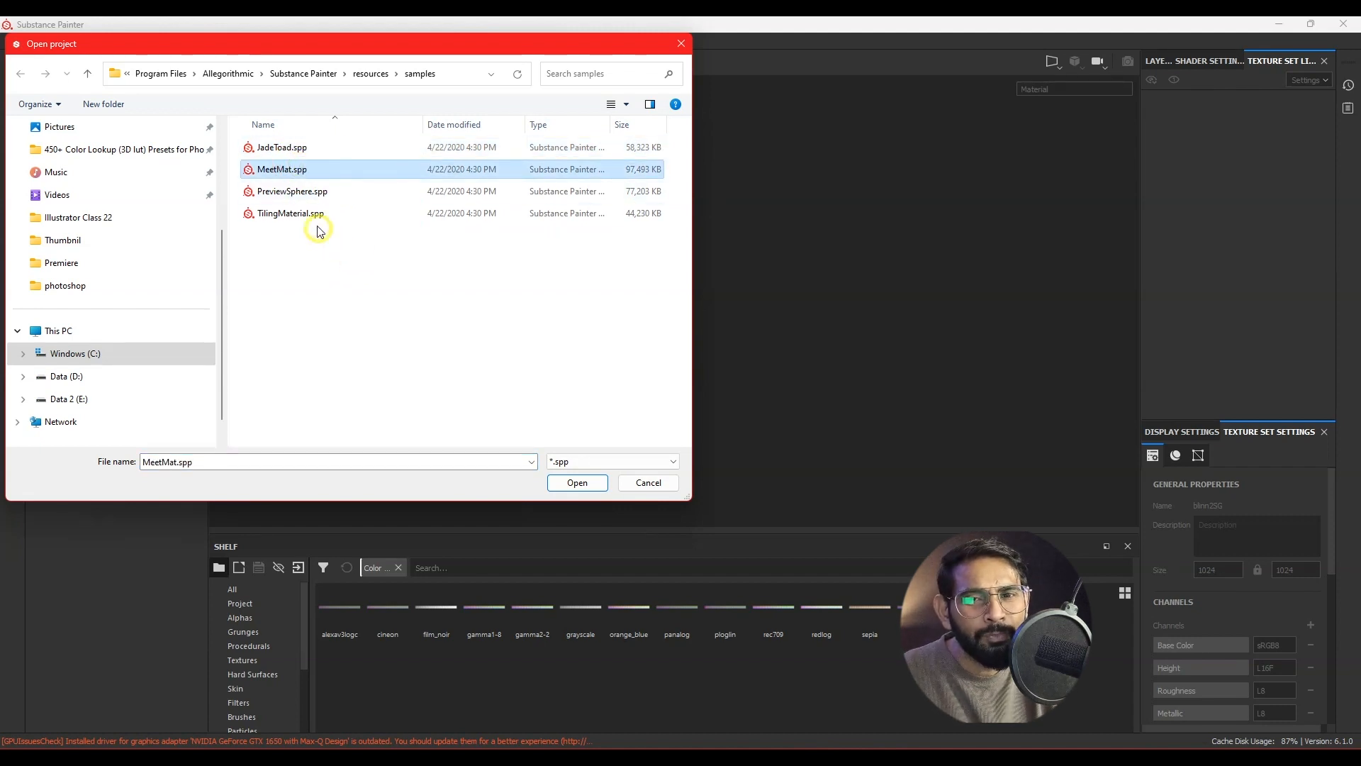
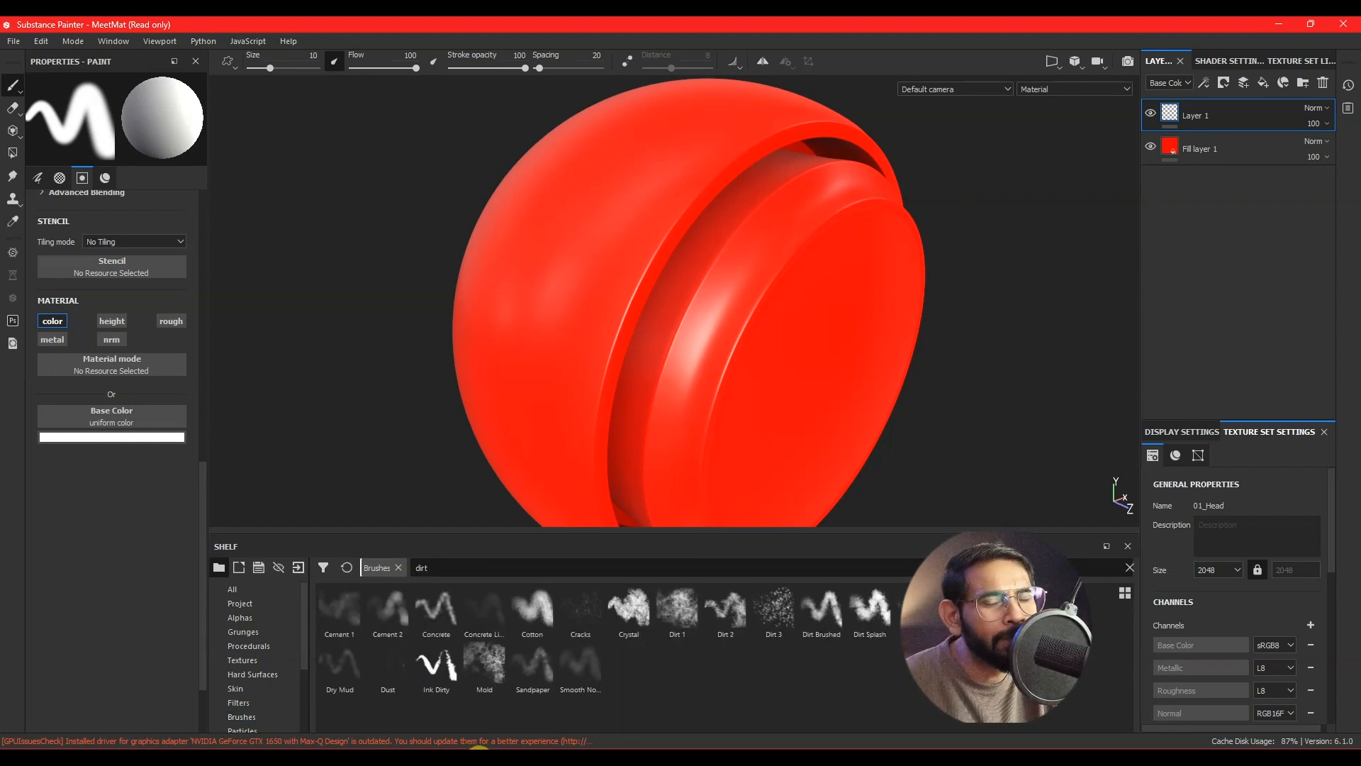
# Choose the Dirt 1 brush and set its base color to bright green, RGB 0.000, 1.000, 0.012
pyautogui.click(678, 608)
pyautogui.click(136, 523)
pyautogui.moveTo(256, 570); pyautogui.dragTo(265, 630)
pyautogui.click(232, 580)
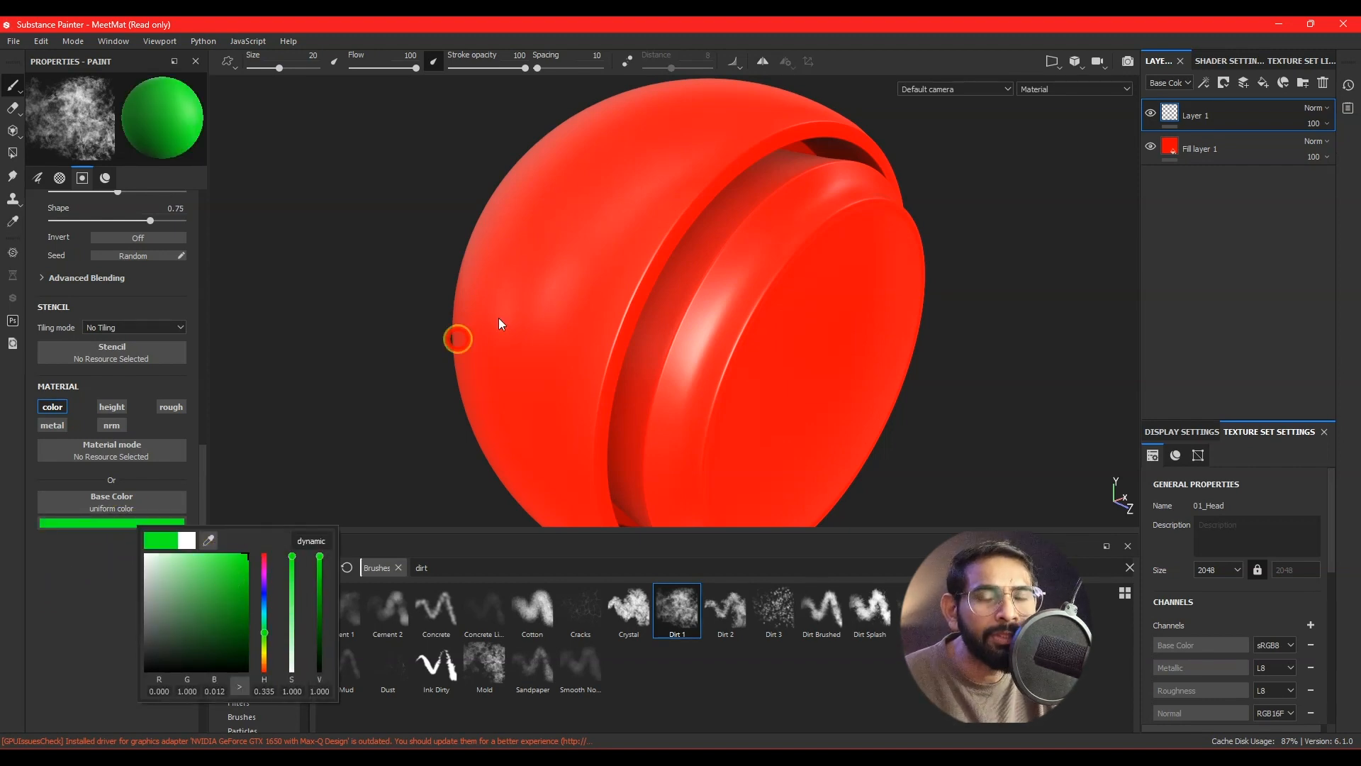
# Reduce the Dirt 1 brush size to 10.7
pyautogui.keyDown('ctrl'); pyautogui.moveTo(717, 275); pyautogui.dragTo(698, 275, button='right'); pyautogui.keyUp('ctrl')
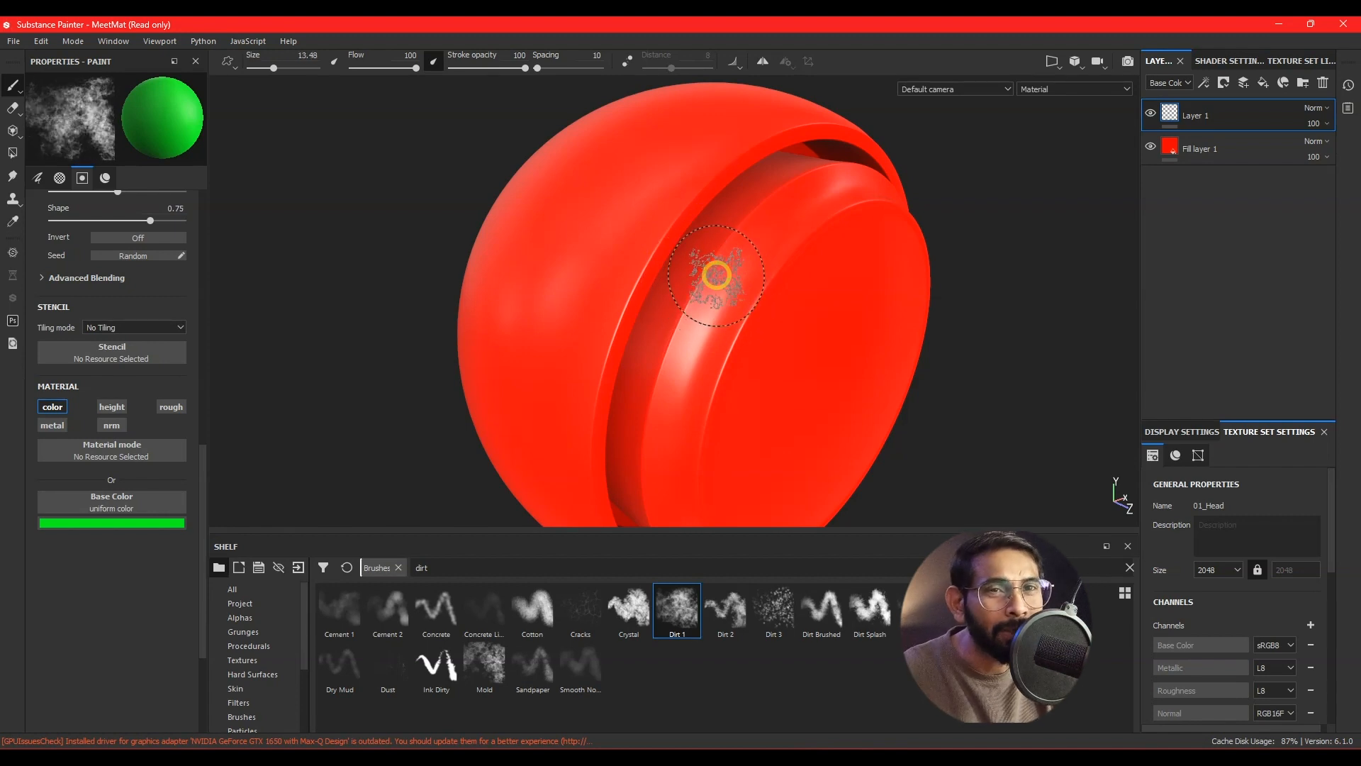
pyautogui.moveTo(716, 275)
pyautogui.keyDown('ctrl'); pyautogui.mouseDown(button='right')
pyautogui.moveTo(733, 275)
pyautogui.moveTo(710, 275)
pyautogui.mouseUp(button='right'); pyautogui.keyUp('ctrl')
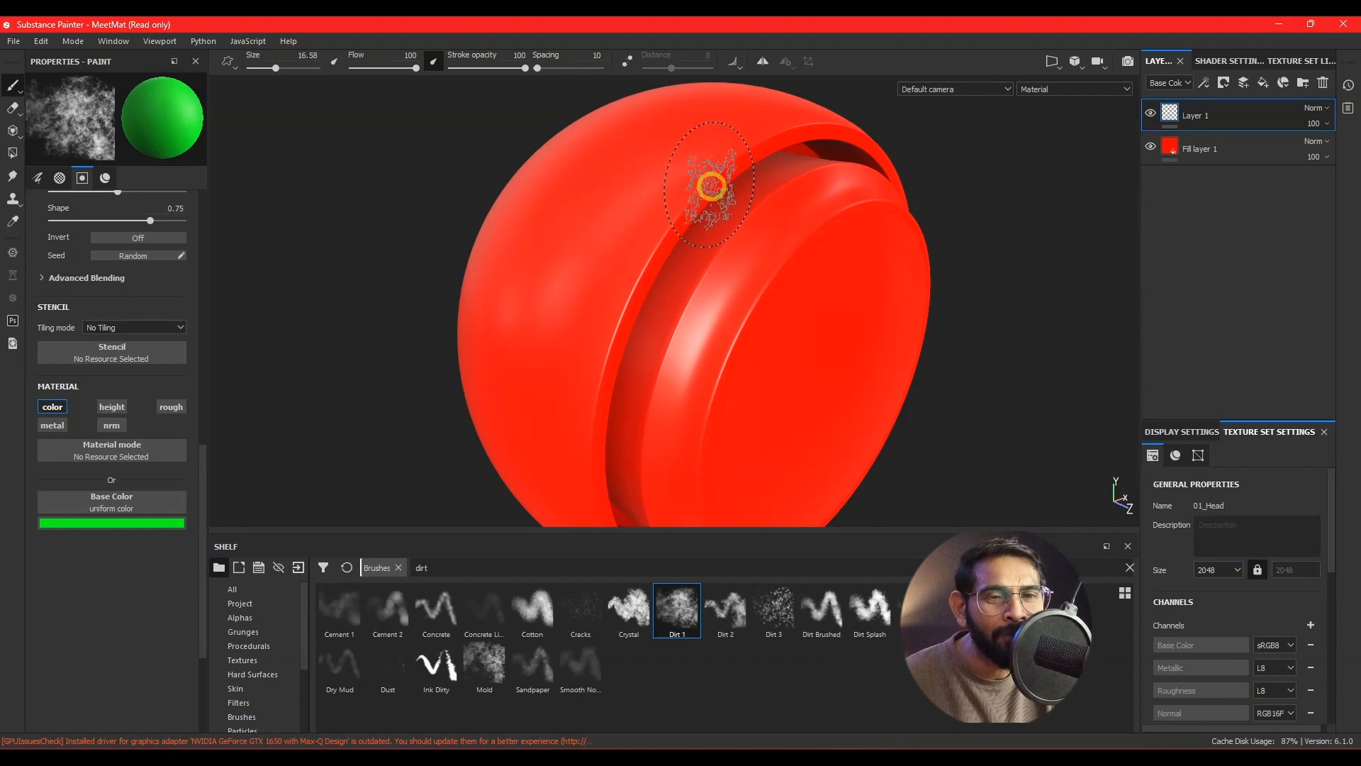
pyautogui.keyDown('ctrl'); pyautogui.moveTo(690, 188); pyautogui.dragTo(685, 188, button='right'); pyautogui.keyUp('ctrl')
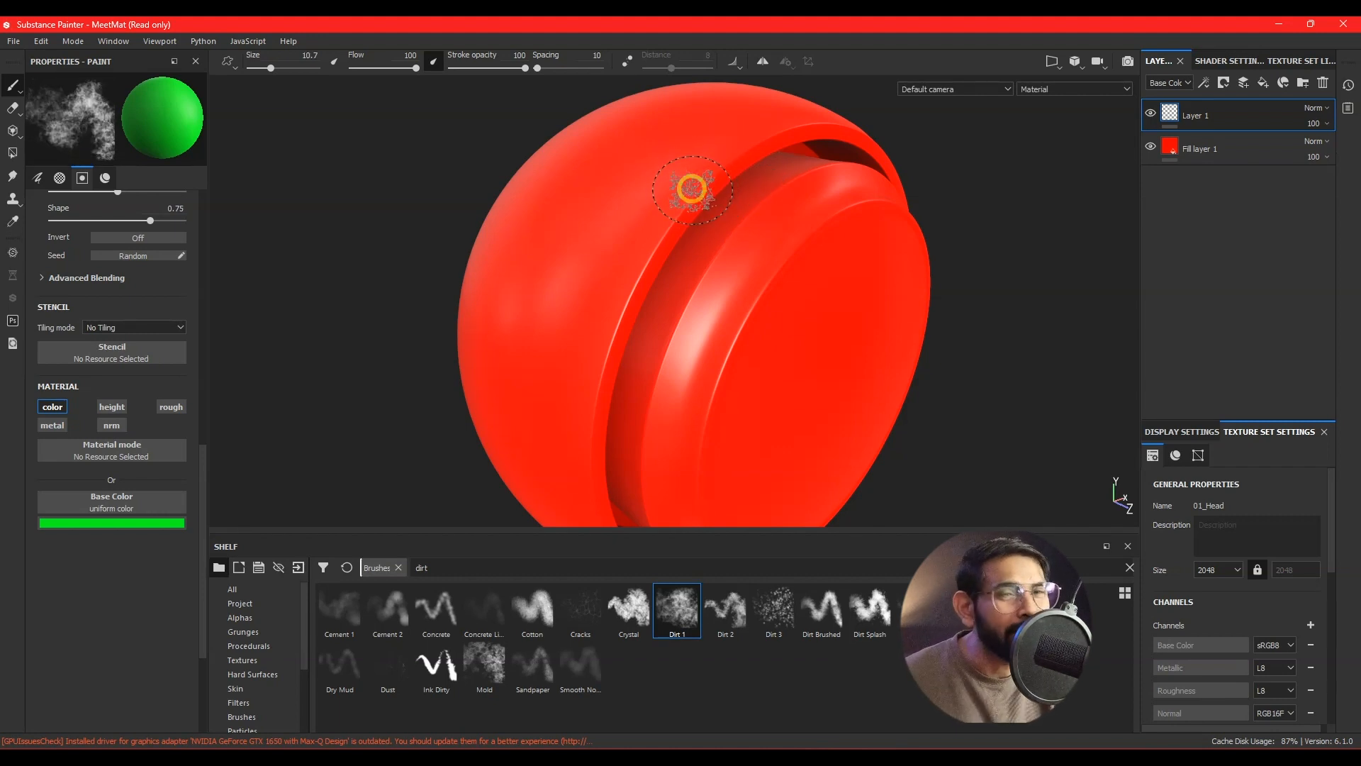
# Paint green dirt strokes on Layer 1 along the head's outer rim, inner ring and front disc edge
pyautogui.keyDown('alt'); pyautogui.moveTo(691, 188); pyautogui.dragTo(751, 202); pyautogui.keyUp('alt')
pyautogui.moveTo(798, 142)
pyautogui.mouseDown()
pyautogui.moveTo(693, 319)
pyautogui.moveTo(665, 450)
pyautogui.moveTo(699, 328)
pyautogui.moveTo(795, 151)
pyautogui.moveTo(812, 316)
pyautogui.mouseUp()
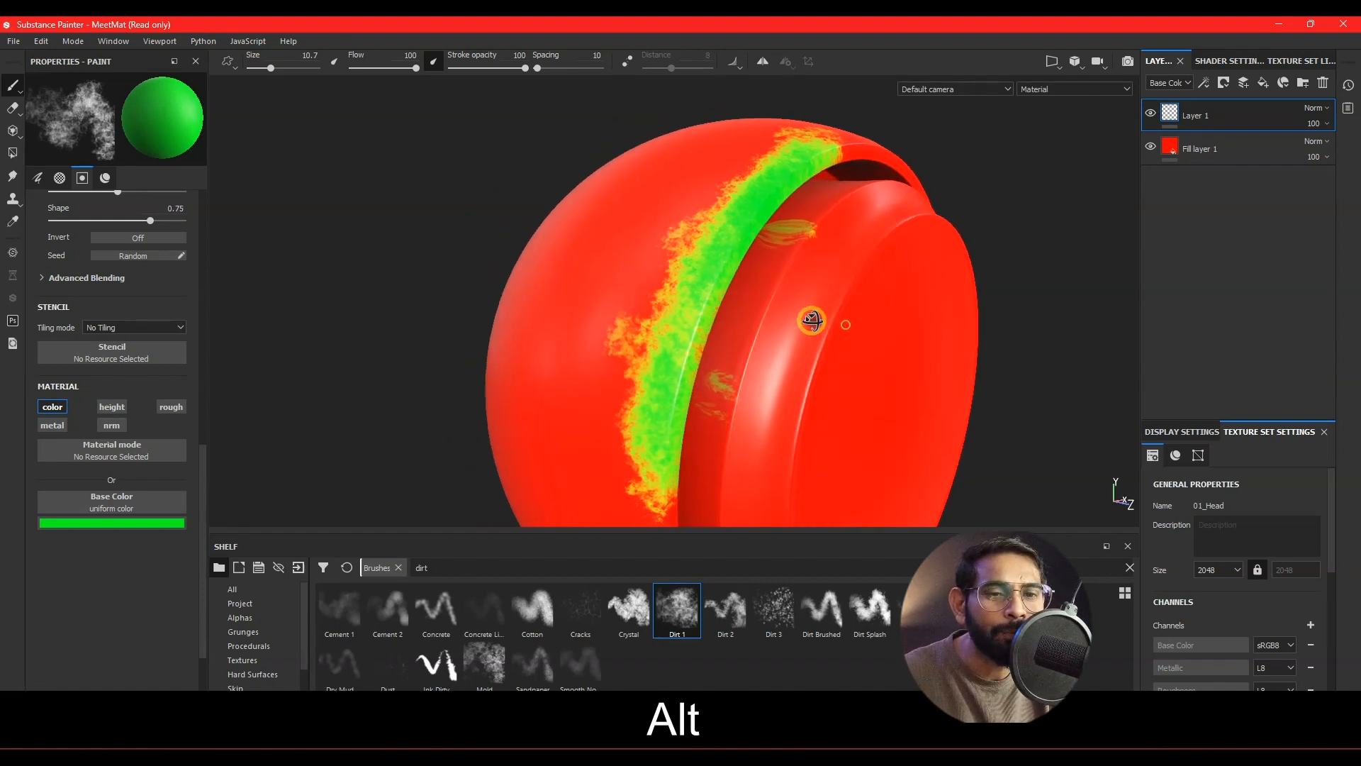
pyautogui.moveTo(820, 249)
pyautogui.mouseDown()
pyautogui.moveTo(709, 464)
pyautogui.moveTo(833, 223)
pyautogui.mouseUp()
pyautogui.moveTo(933, 319)
pyautogui.keyDown('alt'); pyautogui.mouseDown()
pyautogui.moveTo(839, 334)
pyautogui.moveTo(851, 284)
pyautogui.moveTo(790, 423)
pyautogui.moveTo(940, 232)
pyautogui.moveTo(954, 237)
pyautogui.mouseUp(); pyautogui.keyUp('alt')
pyautogui.keyDown('alt'); pyautogui.moveTo(970, 291); pyautogui.dragTo(976, 246, button='middle'); pyautogui.keyUp('alt')
pyautogui.moveTo(976, 246)
pyautogui.keyDown('alt'); pyautogui.mouseDown()
pyautogui.moveTo(905, 274)
pyautogui.moveTo(930, 268)
pyautogui.moveTo(942, 282)
pyautogui.mouseUp(); pyautogui.keyUp('alt')
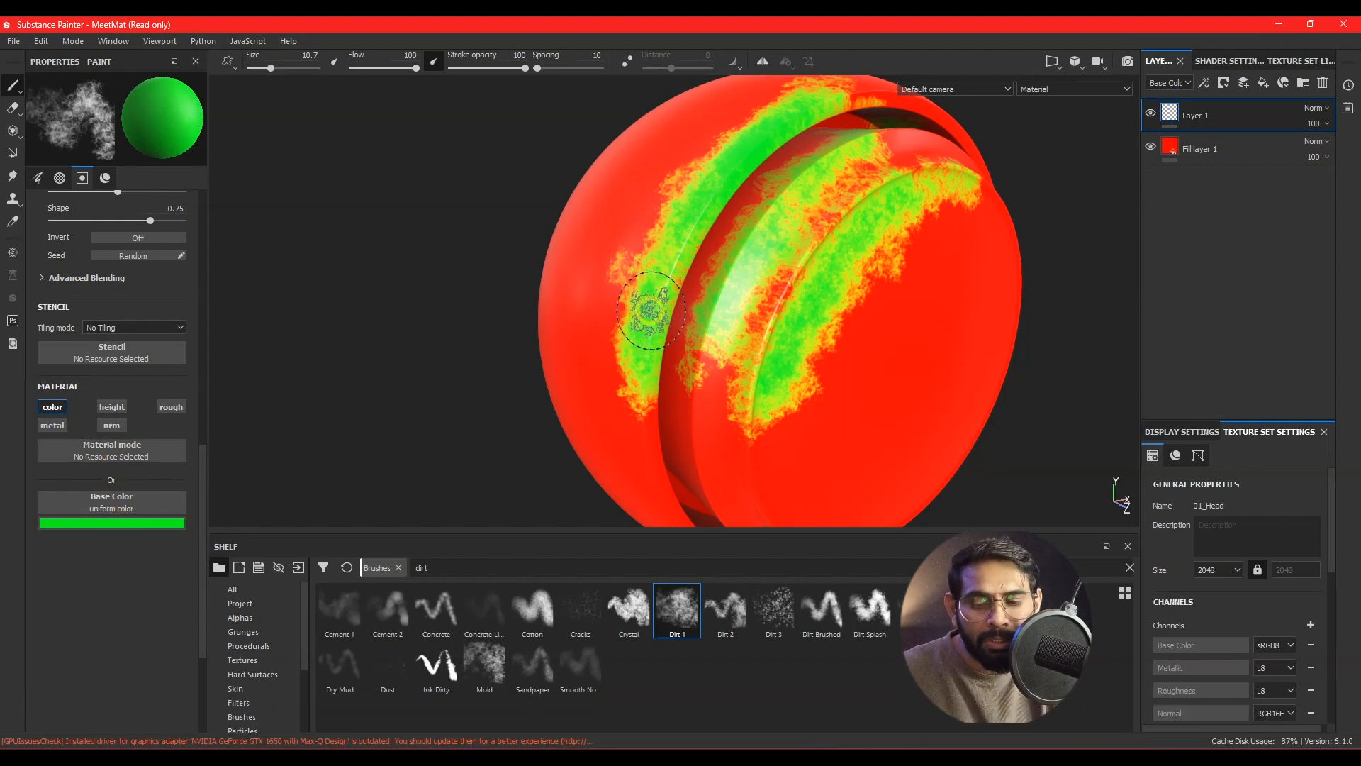
# Set the brush size to 13.38 and paint a green dirt patch on the side of the head's outer shell
pyautogui.keyDown('alt'); pyautogui.moveTo(644, 298); pyautogui.dragTo(759, 292); pyautogui.keyUp('alt')
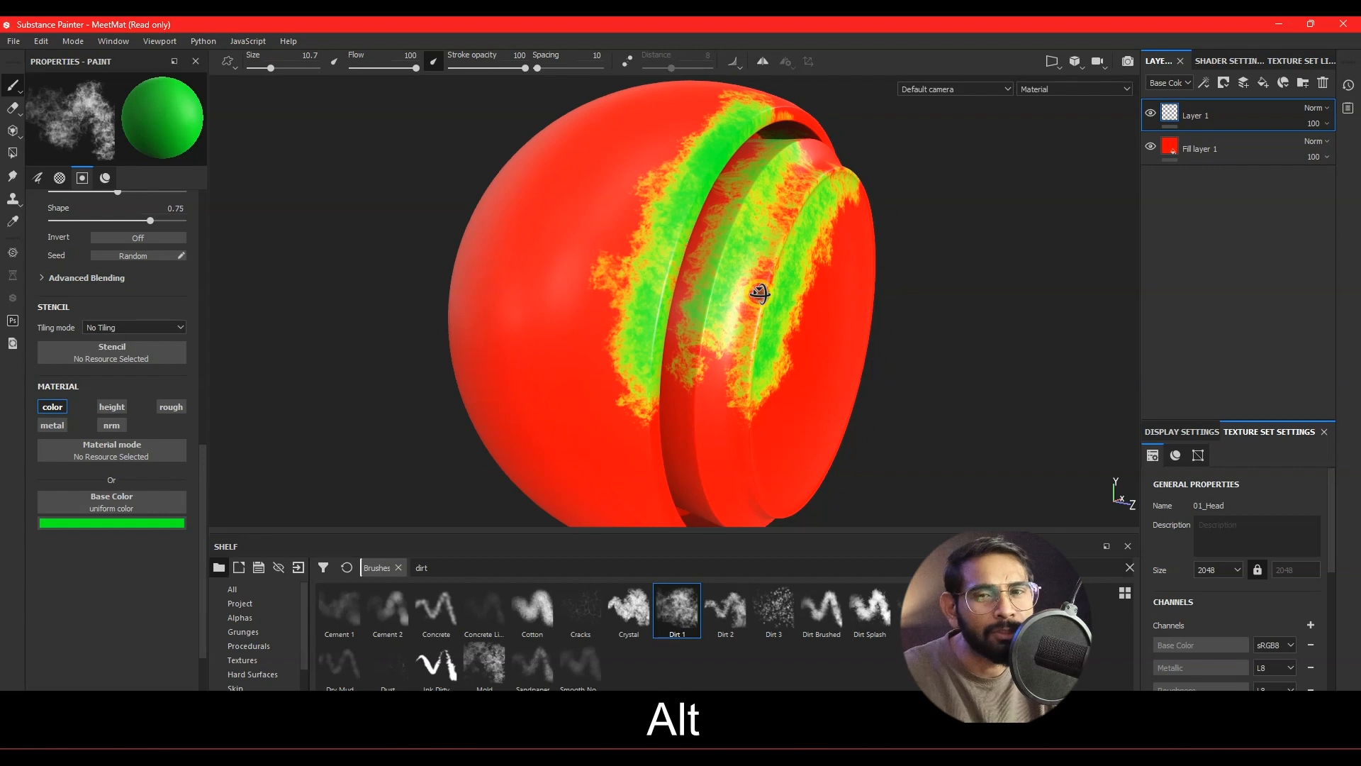
pyautogui.scroll(5, 44, 354)
pyautogui.scroll(7, 44, 355)
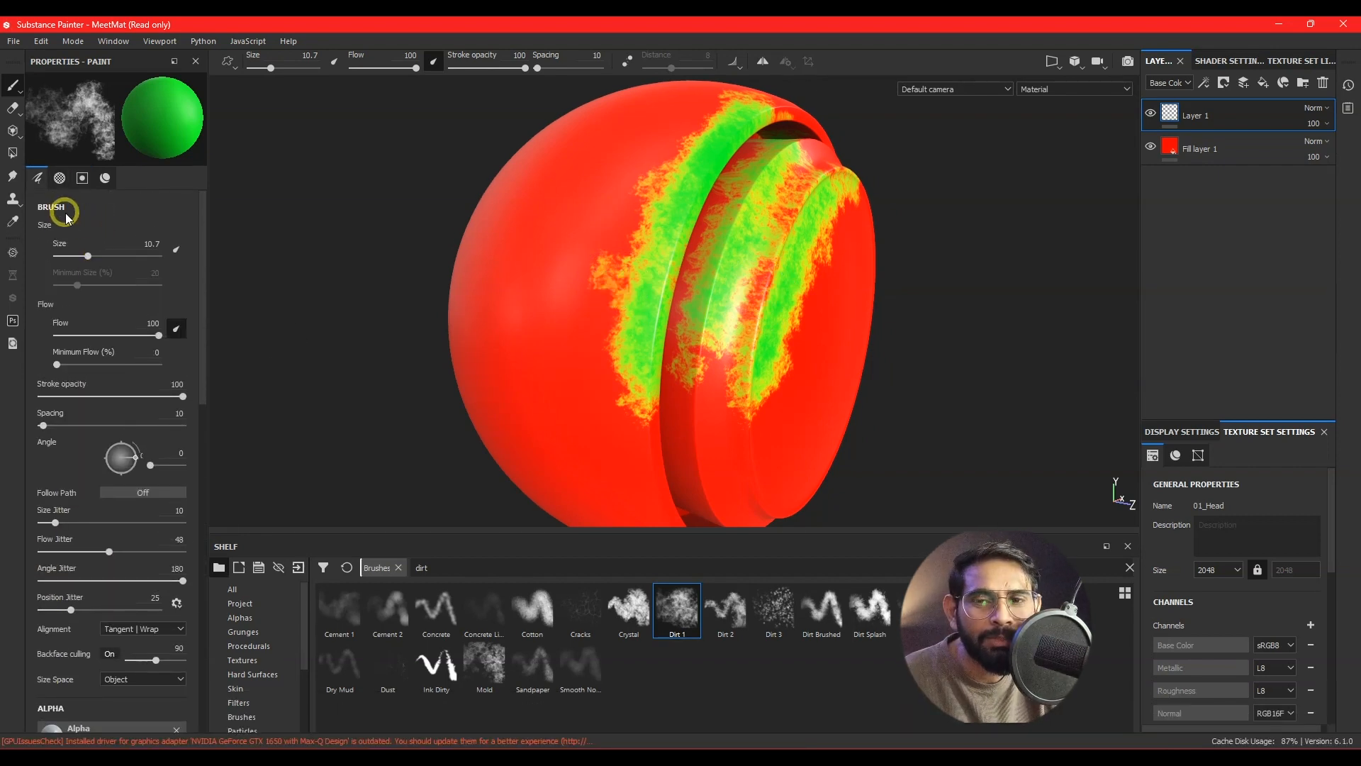
pyautogui.moveTo(87, 253); pyautogui.dragTo(62, 255)
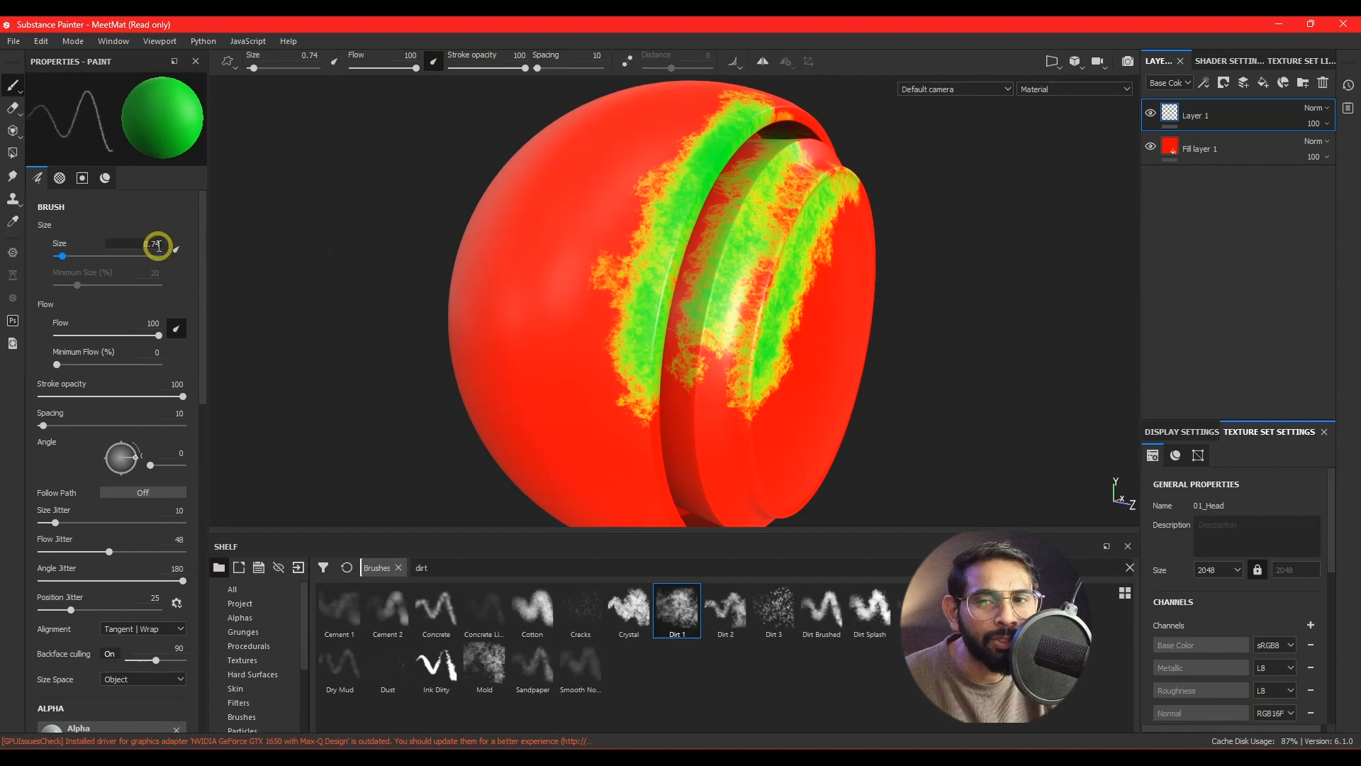
pyautogui.moveTo(62, 255); pyautogui.dragTo(92, 255)
pyautogui.moveTo(159, 335)
pyautogui.mouseDown()
pyautogui.moveTo(57, 336)
pyautogui.moveTo(177, 335)
pyautogui.mouseUp()
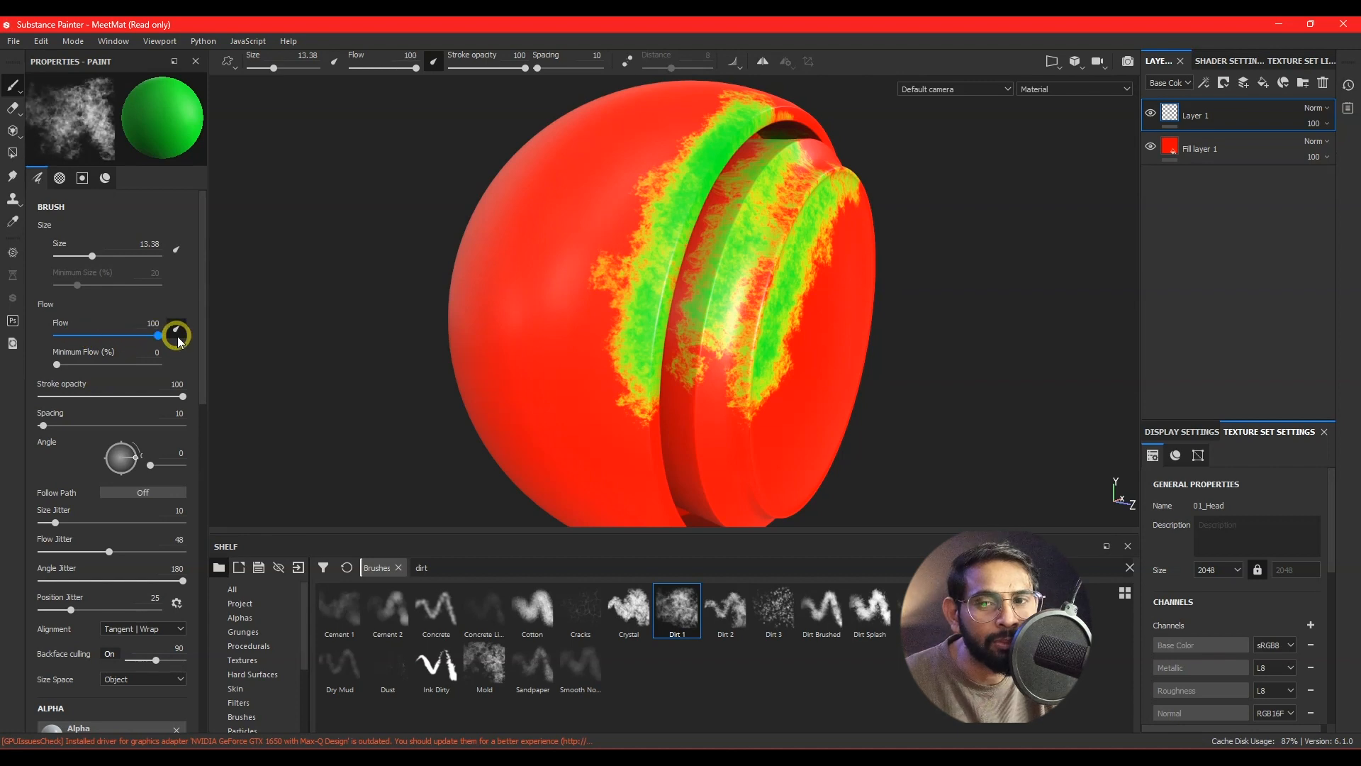
pyautogui.moveTo(598, 206)
pyautogui.mouseDown()
pyautogui.moveTo(583, 195)
pyautogui.moveTo(553, 252)
pyautogui.mouseUp()
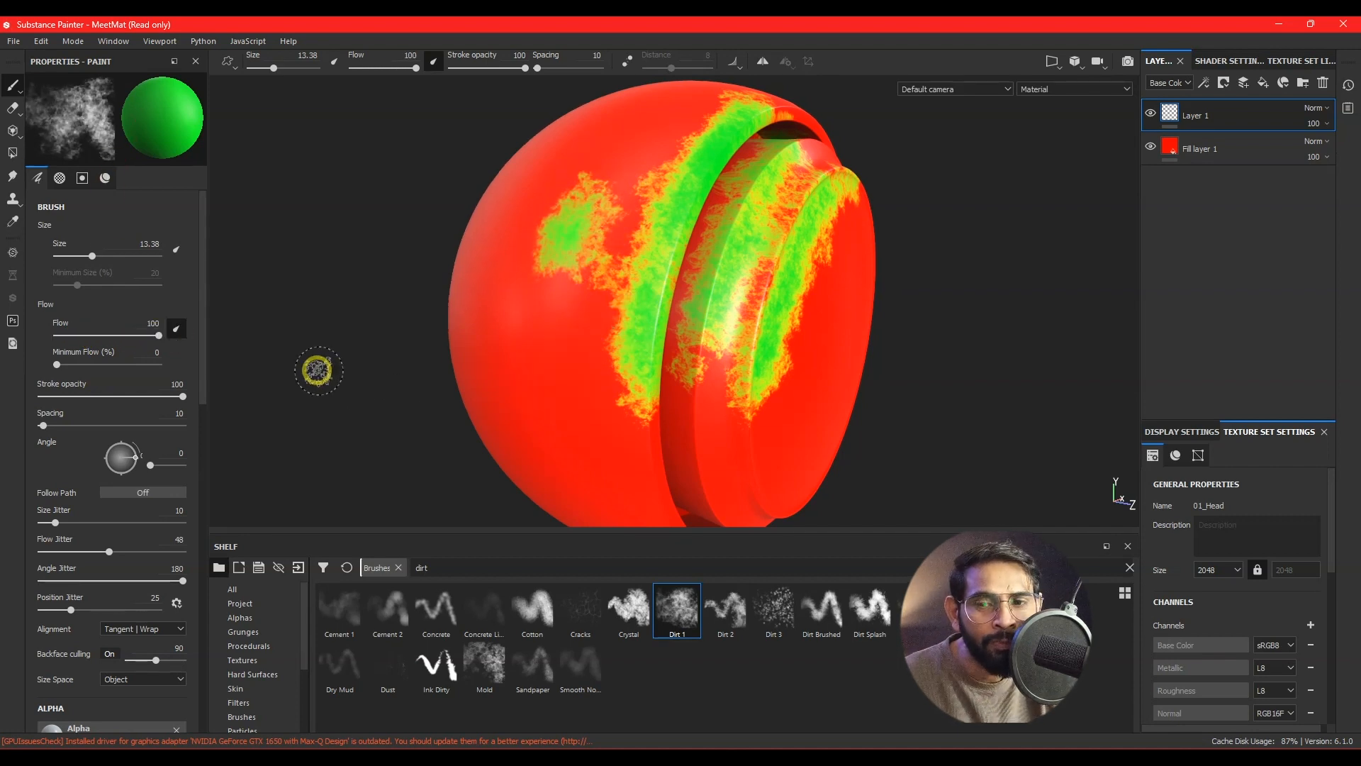
# Turn on symmetry, try a dirt stroke on the head's front disc, and undo the last stroke
pyautogui.scroll(-3, 149, 398)
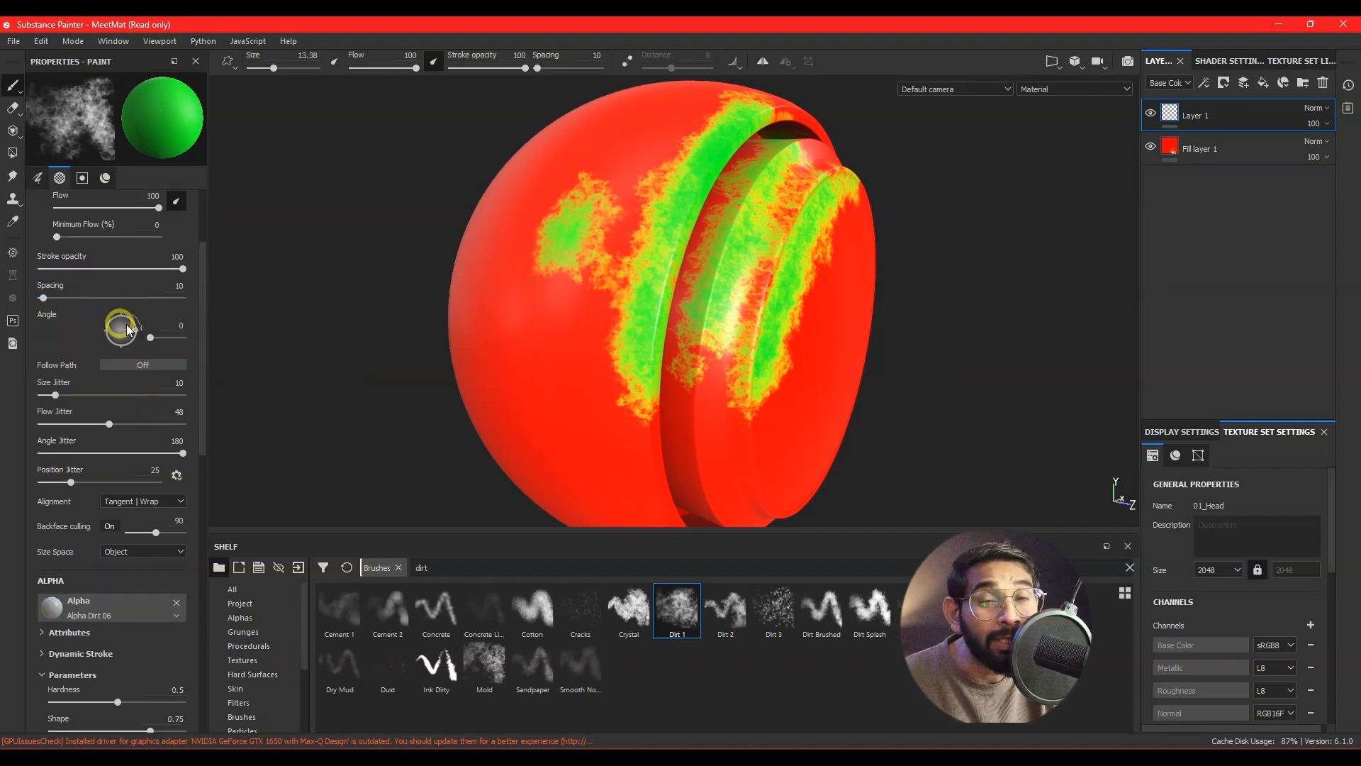
pyautogui.keyDown('alt'); pyautogui.moveTo(497, 298); pyautogui.dragTo(709, 177); pyautogui.keyUp('alt')
pyautogui.click(763, 61)
pyautogui.moveTo(888, 270); pyautogui.dragTo(896, 294)
pyautogui.hotkey('ctrl', 'z')
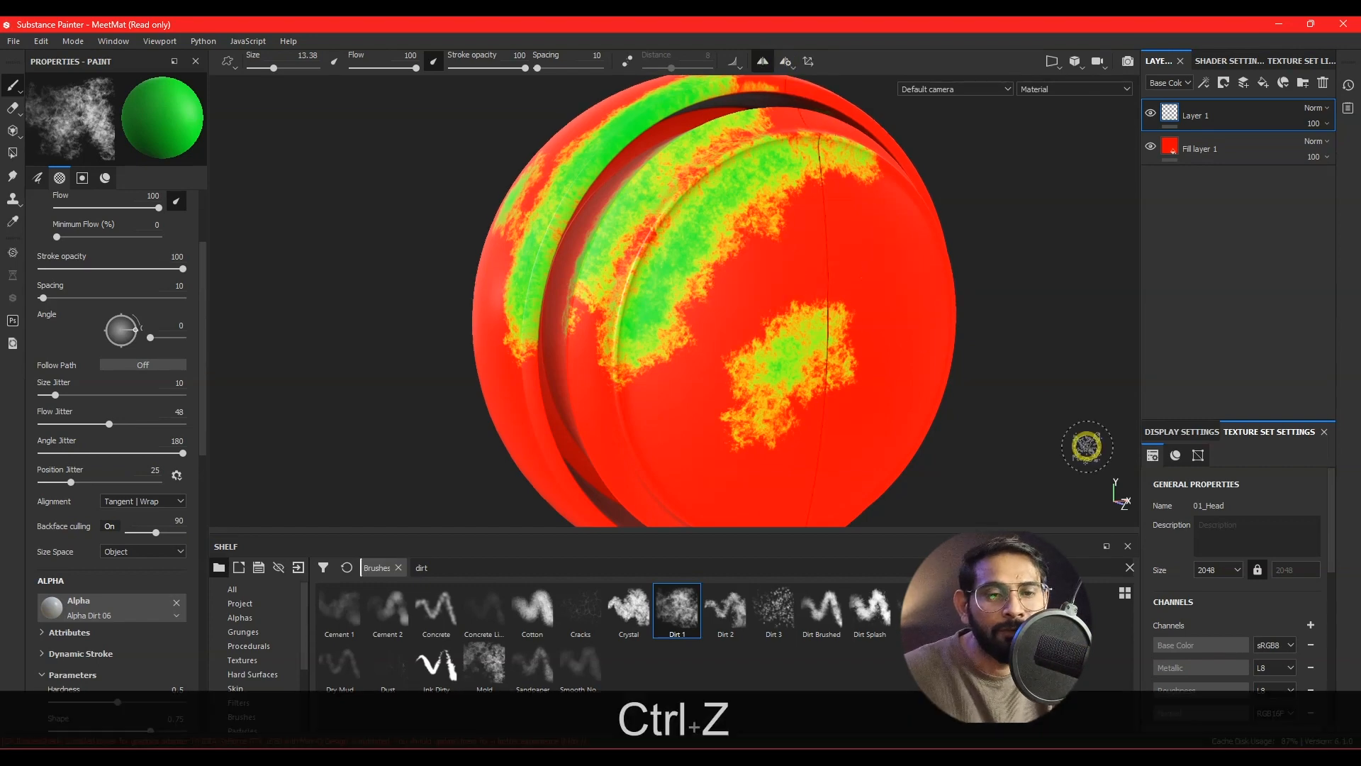
# Set the environment map to Glazed Patio in the display settings
pyautogui.moveTo(1057, 435)
pyautogui.keyDown('alt'); pyautogui.mouseDown()
pyautogui.moveTo(936, 406)
pyautogui.moveTo(891, 425)
pyautogui.moveTo(775, 215)
pyautogui.moveTo(766, 304)
pyautogui.moveTo(815, 317)
pyautogui.moveTo(800, 319)
pyautogui.moveTo(808, 337)
pyautogui.moveTo(760, 355)
pyautogui.moveTo(682, 341)
pyautogui.mouseUp(); pyautogui.keyUp('alt')
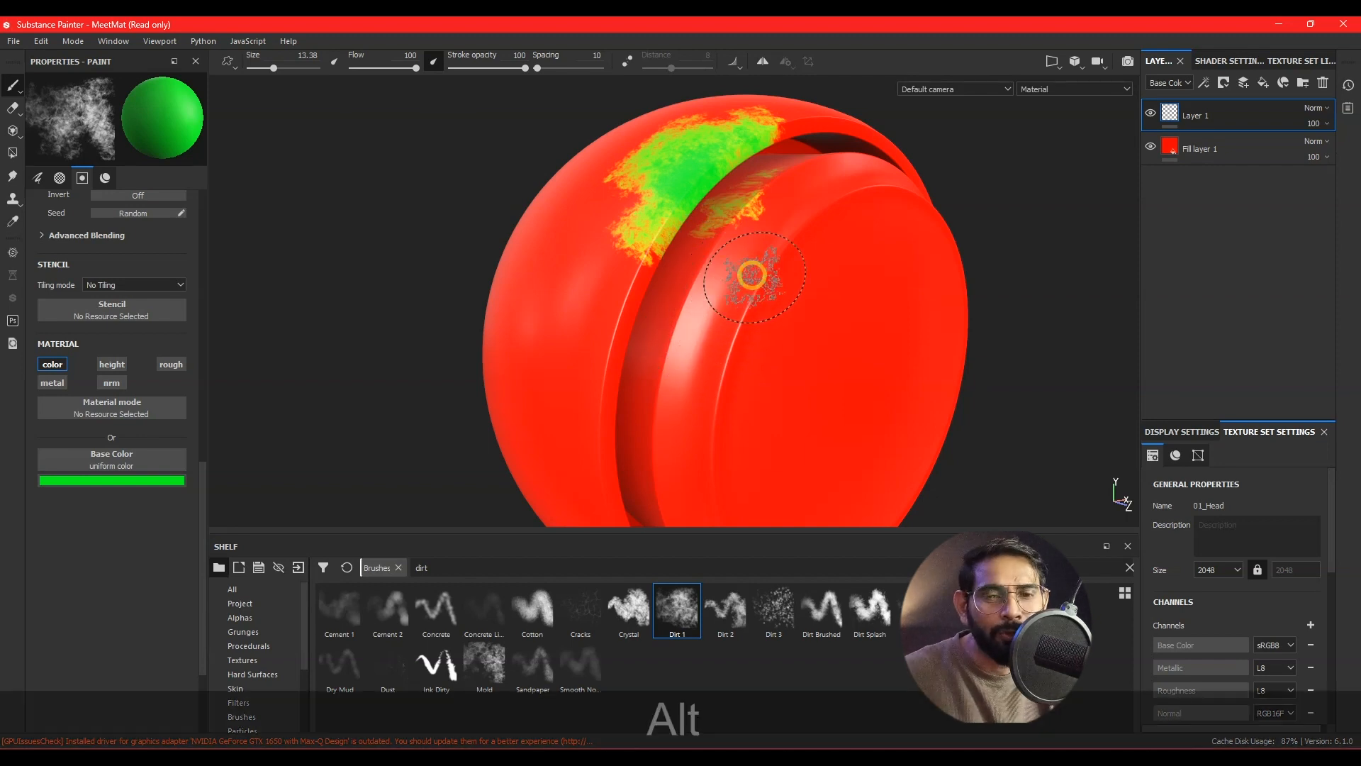
pyautogui.keyDown('alt'); pyautogui.moveTo(745, 274); pyautogui.dragTo(705, 276); pyautogui.keyUp('alt')
pyautogui.scroll(-5, 704, 276)
pyautogui.moveTo(886, 303)
pyautogui.keyDown('alt'); pyautogui.mouseDown()
pyautogui.moveTo(860, 295)
pyautogui.moveTo(905, 304)
pyautogui.mouseUp(); pyautogui.keyUp('alt')
pyautogui.keyDown('alt'); pyautogui.moveTo(738, 375); pyautogui.dragTo(766, 375, button='middle'); pyautogui.keyUp('alt')
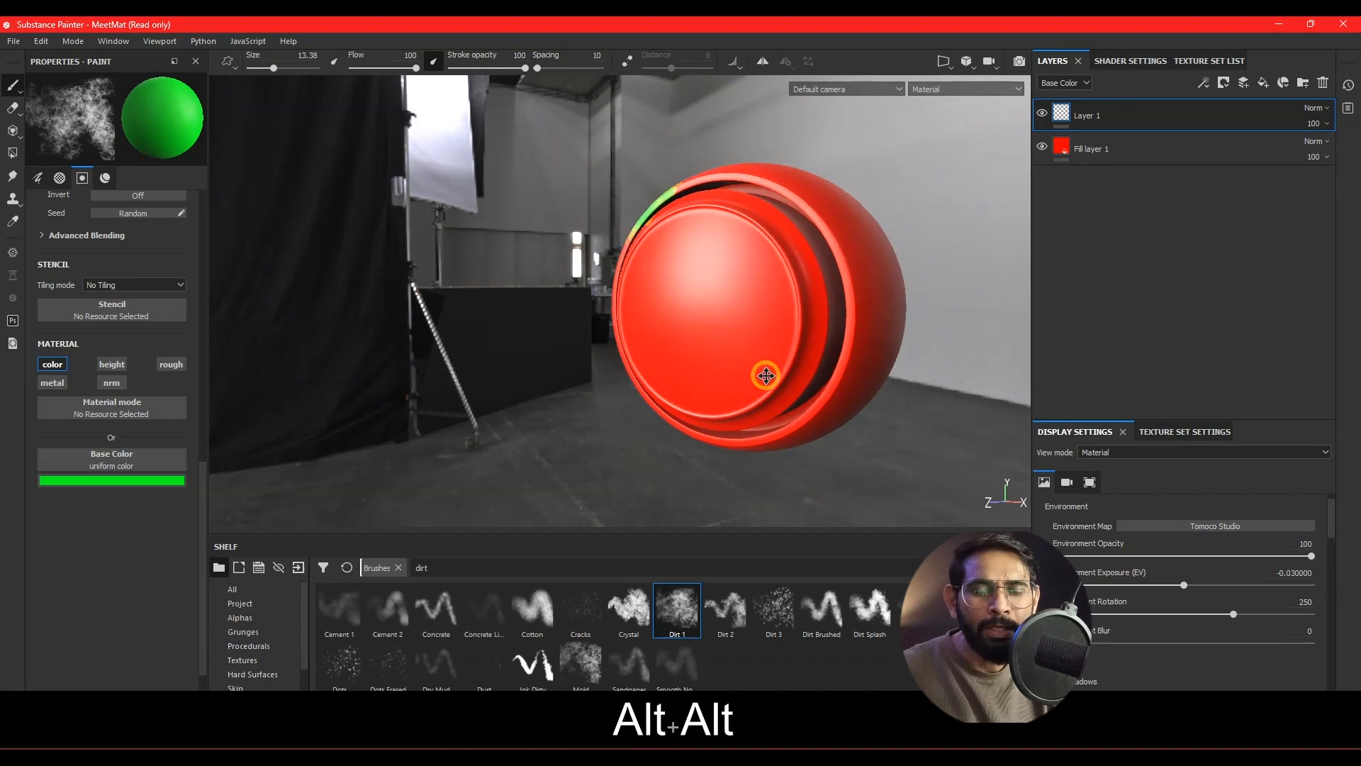
pyautogui.scroll(2, 767, 376)
pyautogui.scroll(-3, 768, 375)
pyautogui.keyDown('alt'); pyautogui.moveTo(863, 398); pyautogui.dragTo(887, 421); pyautogui.keyUp('alt')
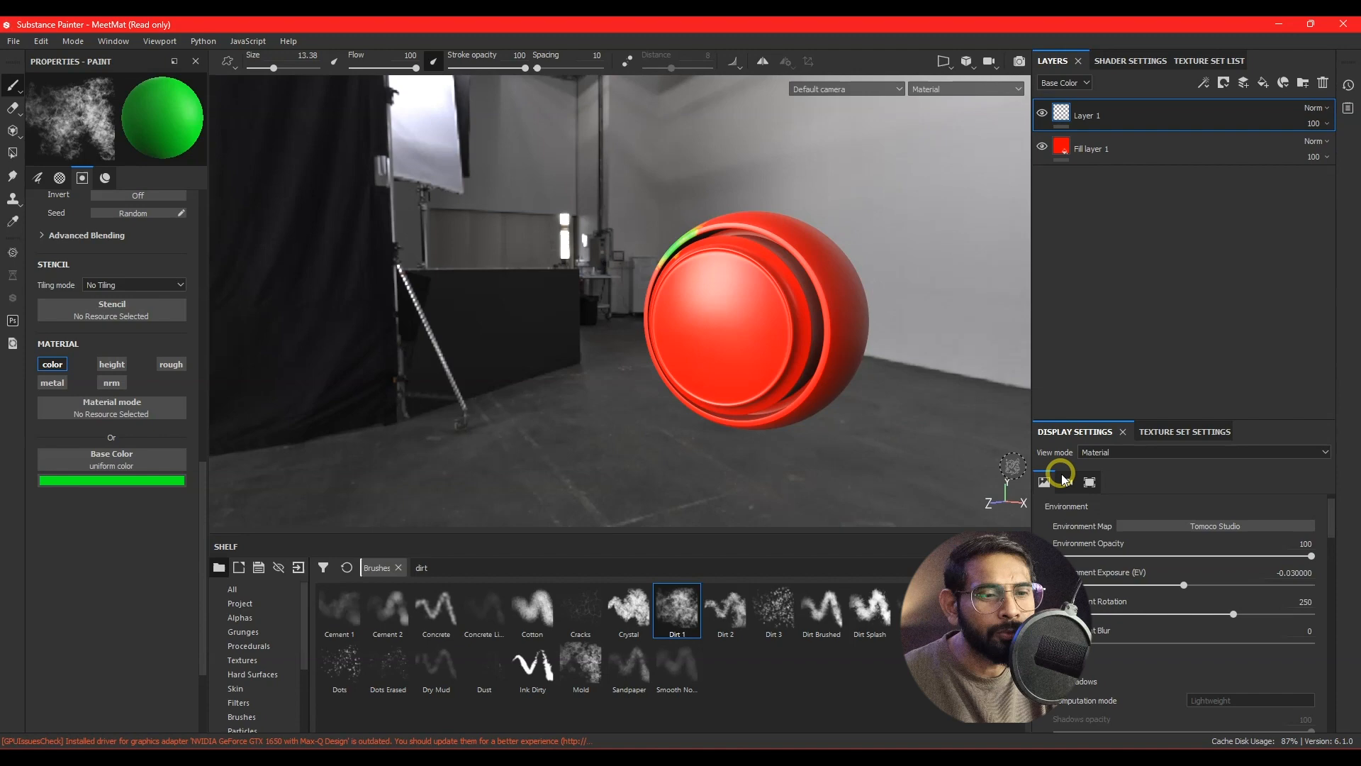
pyautogui.click(1209, 528)
pyautogui.click(1277, 600)
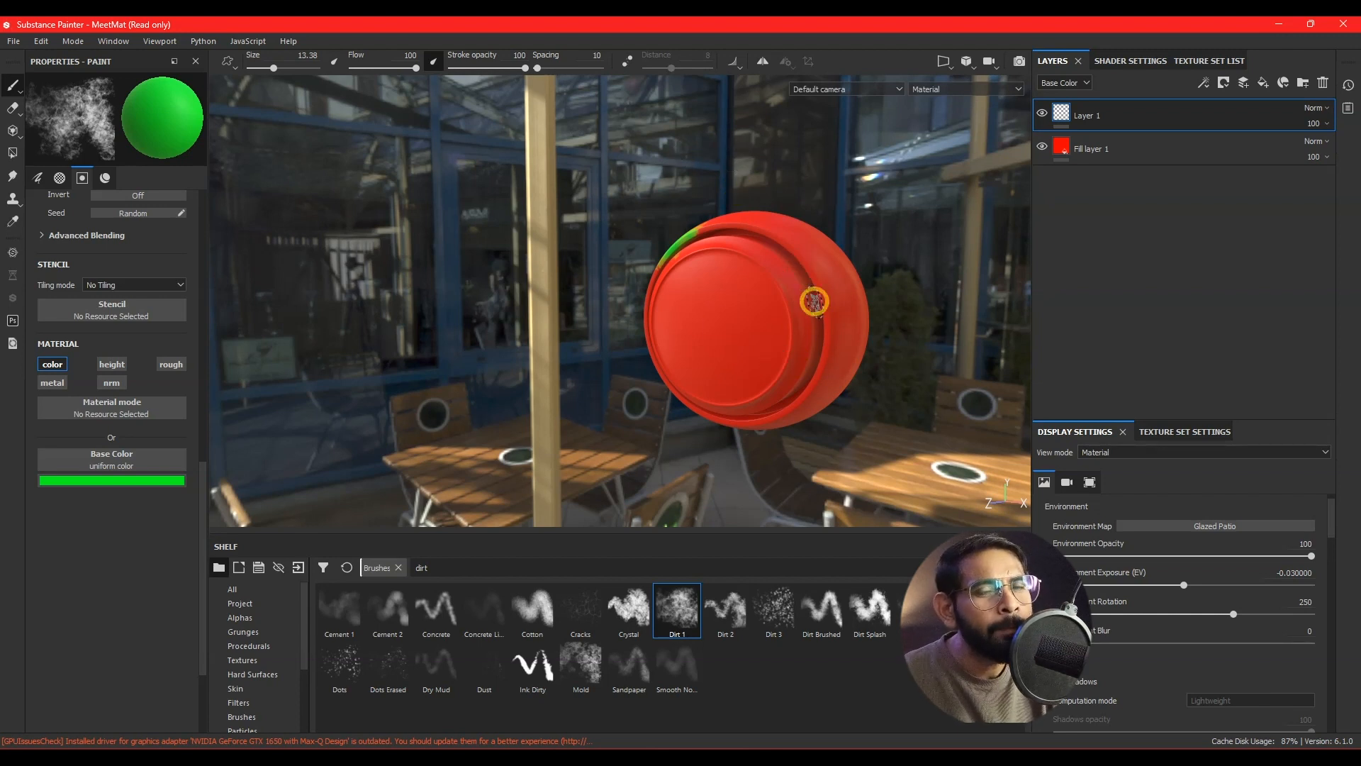
# Change the environment map to Cave Entry Forest and set the environment rotation to 282
pyautogui.click(1229, 527)
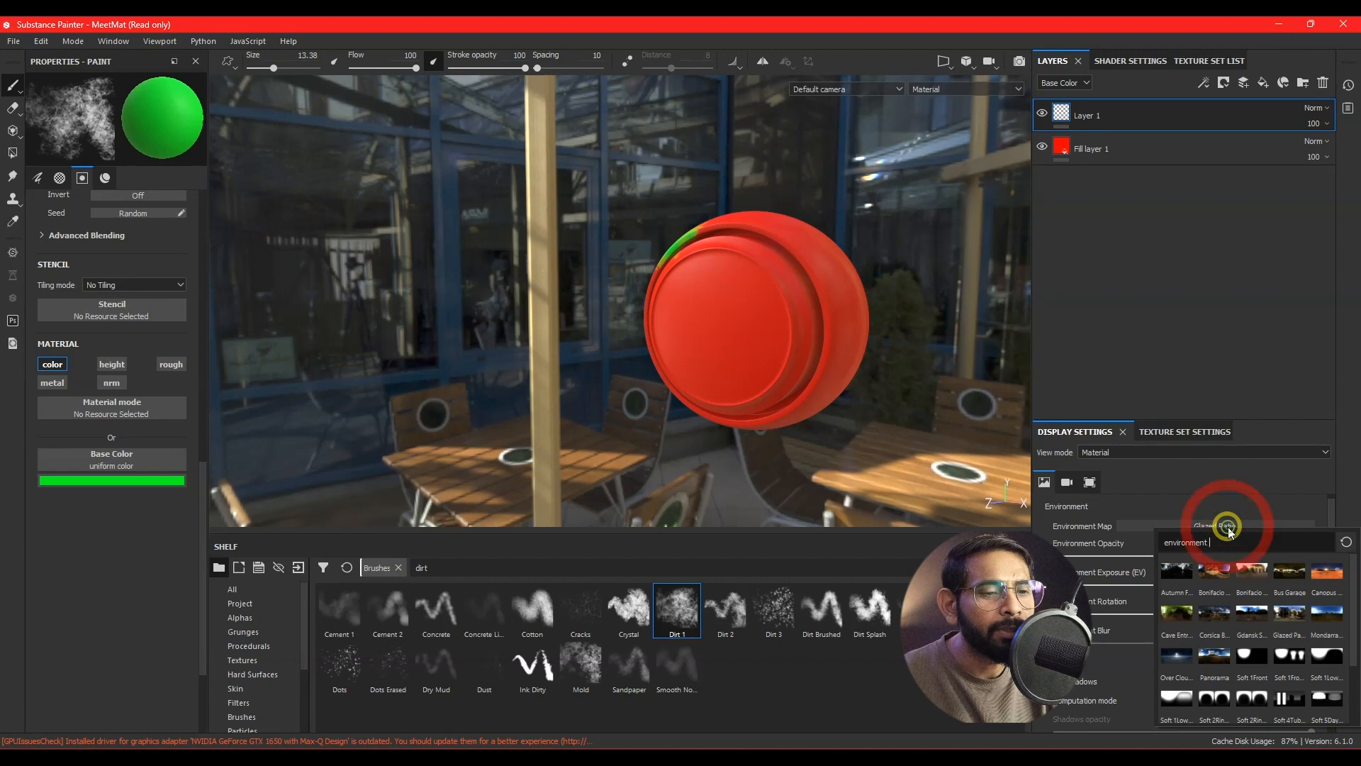
pyautogui.click(1177, 613)
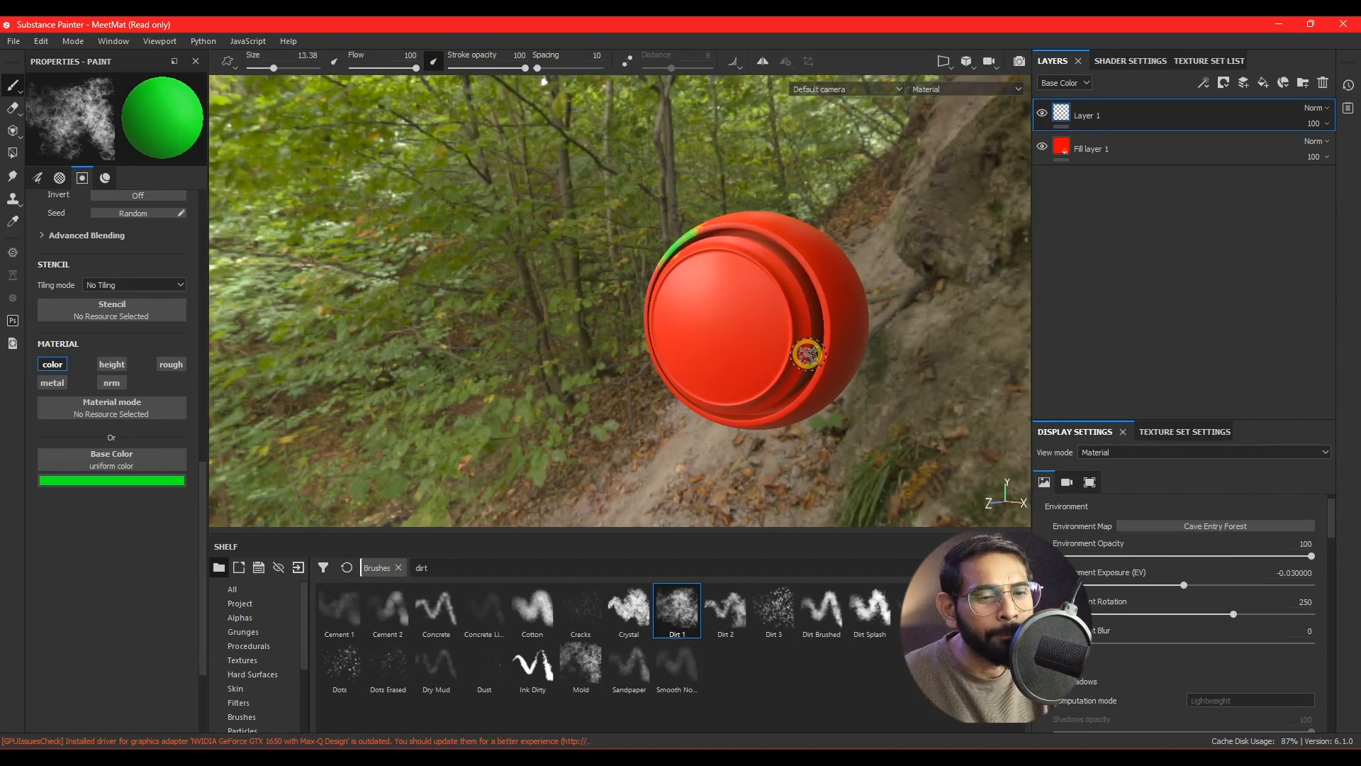
pyautogui.keyDown('shift'); pyautogui.moveTo(807, 355); pyautogui.dragTo(531, 373, button='right'); pyautogui.keyUp('shift')
pyautogui.keyDown('alt'); pyautogui.keyDown('shift'); pyautogui.moveTo(531, 372); pyautogui.dragTo(876, 410); pyautogui.keyUp('shift'); pyautogui.keyUp('alt')
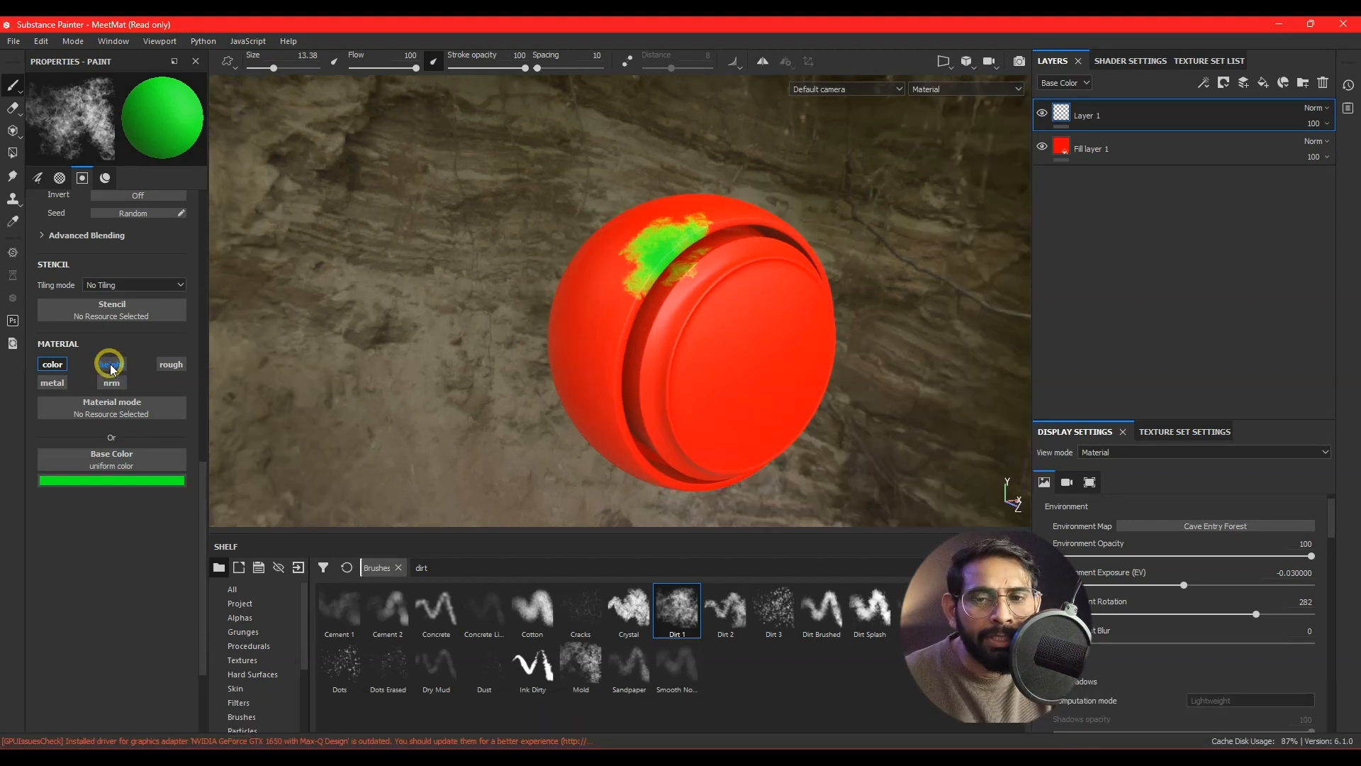
# Turn the brush material's height channel on and back off, leaving only the color channel active
pyautogui.click(114, 364)
pyautogui.moveTo(681, 337)
pyautogui.keyDown('alt'); pyautogui.mouseDown()
pyautogui.moveTo(778, 334)
pyautogui.moveTo(670, 304)
pyautogui.moveTo(679, 320)
pyautogui.mouseUp(); pyautogui.keyUp('alt')
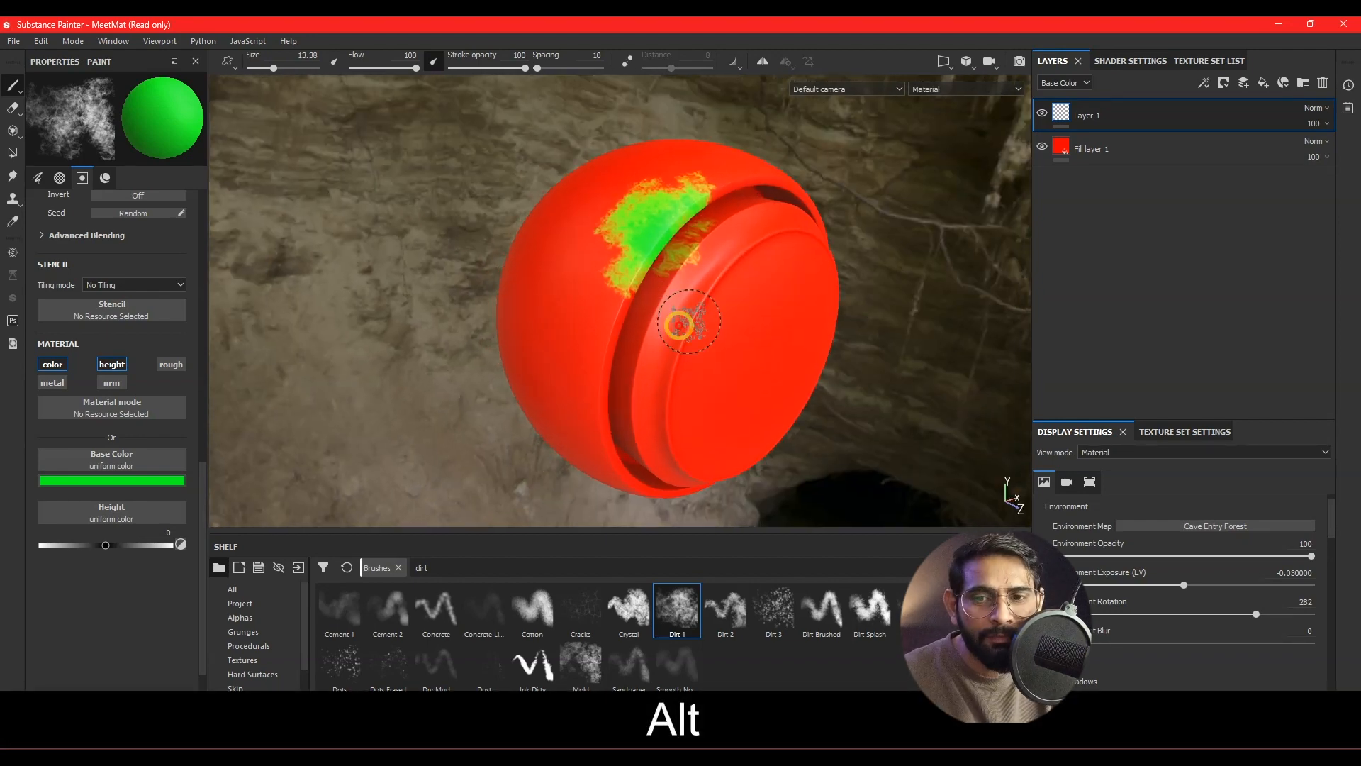
pyautogui.click(113, 364)
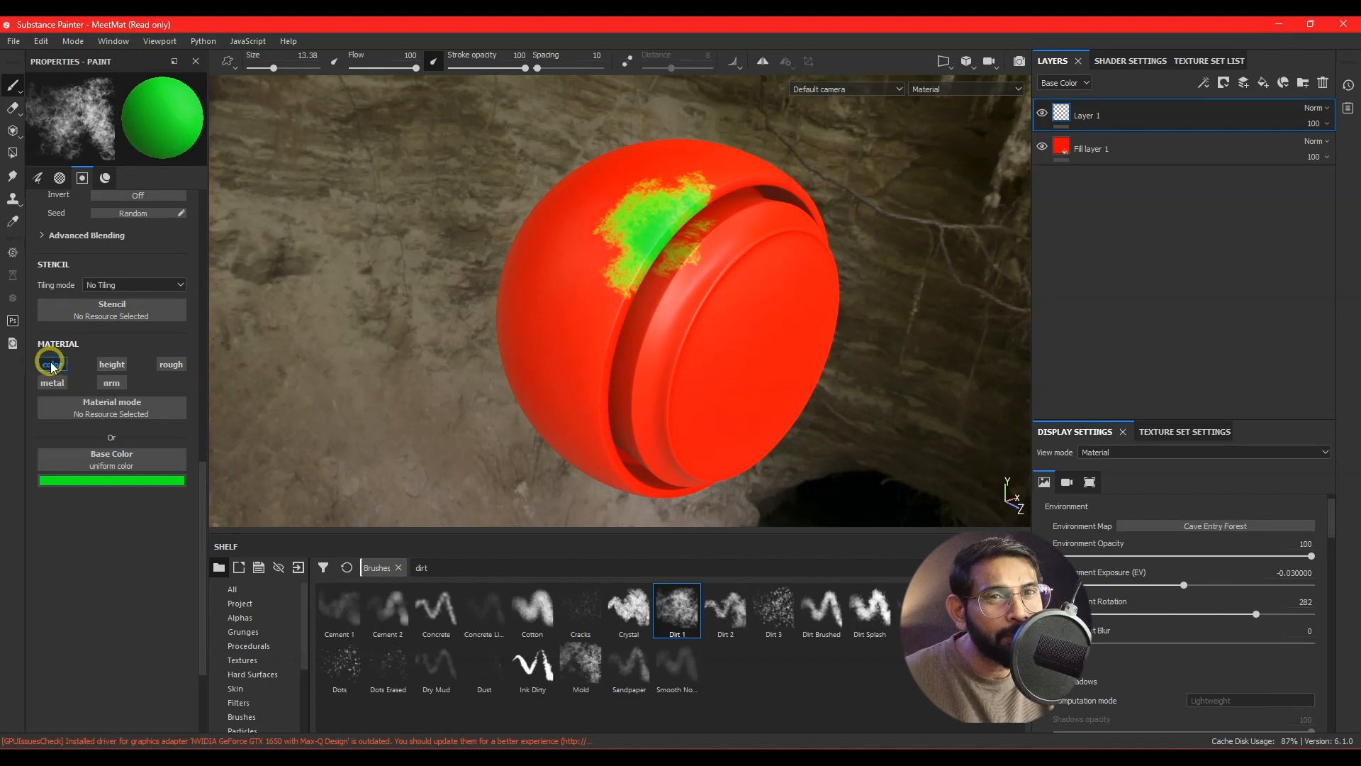
# Enable the brush material's metal channel and paint a green dirt patch on the side of the head's inner ring
pyautogui.click(52, 382)
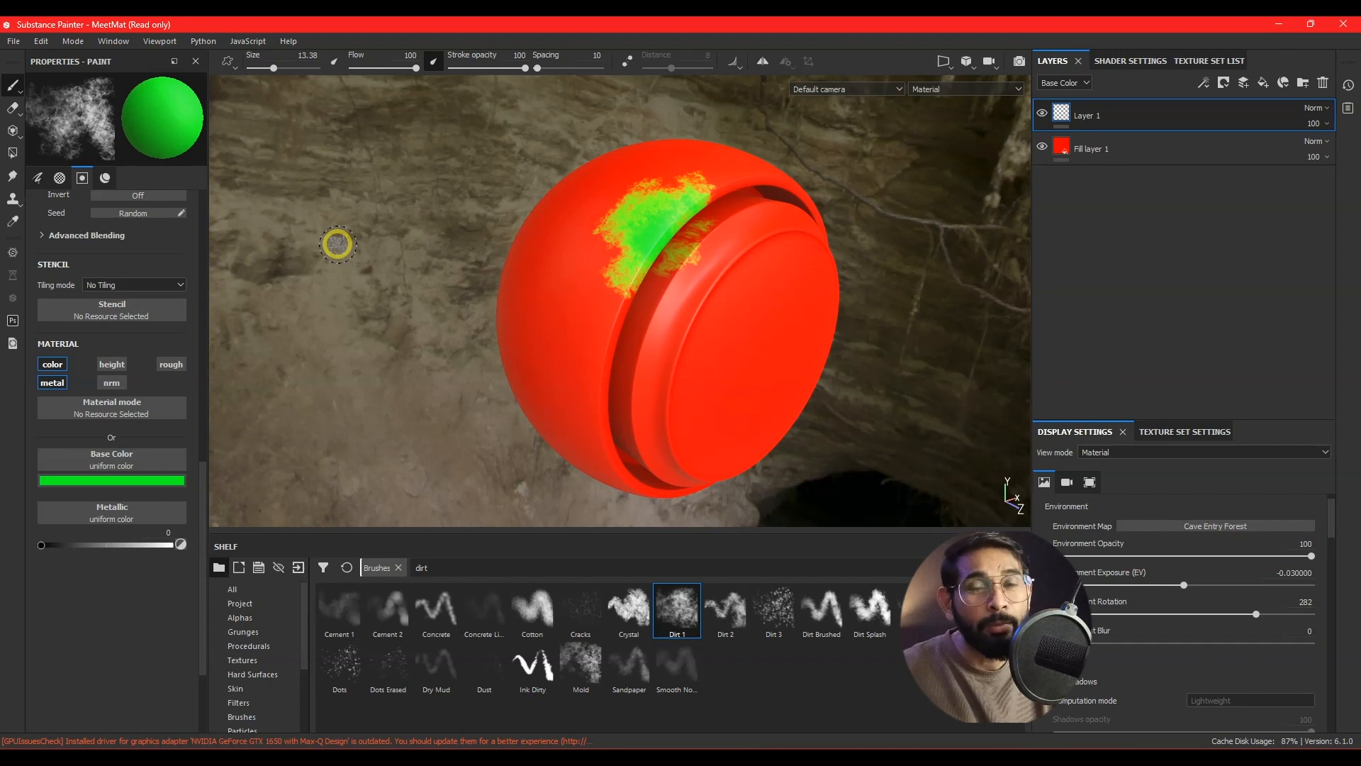
pyautogui.moveTo(626, 297)
pyautogui.keyDown('alt'); pyautogui.mouseDown()
pyautogui.moveTo(759, 301)
pyautogui.moveTo(661, 299)
pyautogui.moveTo(680, 290)
pyautogui.mouseUp(); pyautogui.keyUp('alt')
pyautogui.click(113, 521)
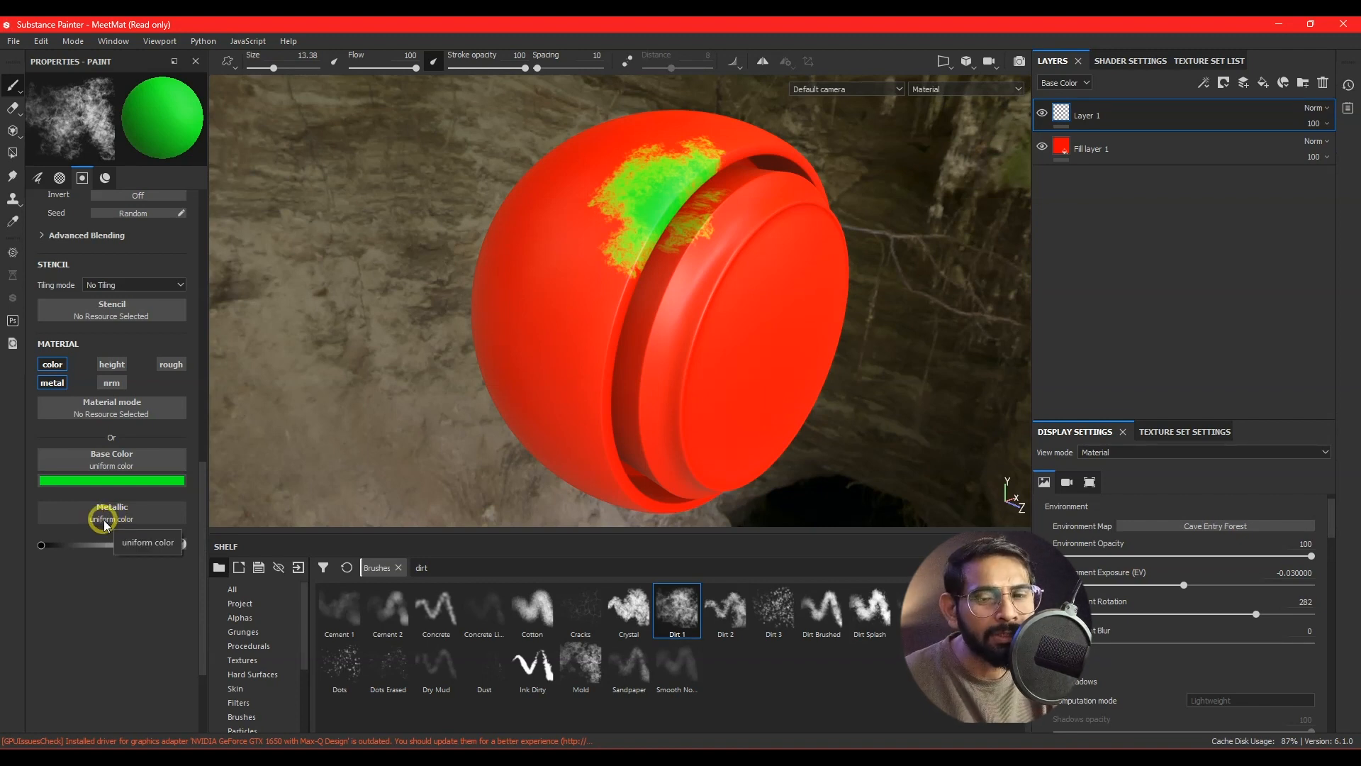
pyautogui.moveTo(662, 304); pyautogui.dragTo(665, 323)
# Paint green strokes with the Cotton brush at Metallic 1 over the head's inner ring, front disc edge and outer shell
pyautogui.keyDown('alt'); pyautogui.moveTo(850, 418); pyautogui.dragTo(827, 407); pyautogui.keyUp('alt')
pyautogui.keyDown('alt'); pyautogui.moveTo(827, 407); pyautogui.dragTo(970, 331, button='right'); pyautogui.keyUp('alt')
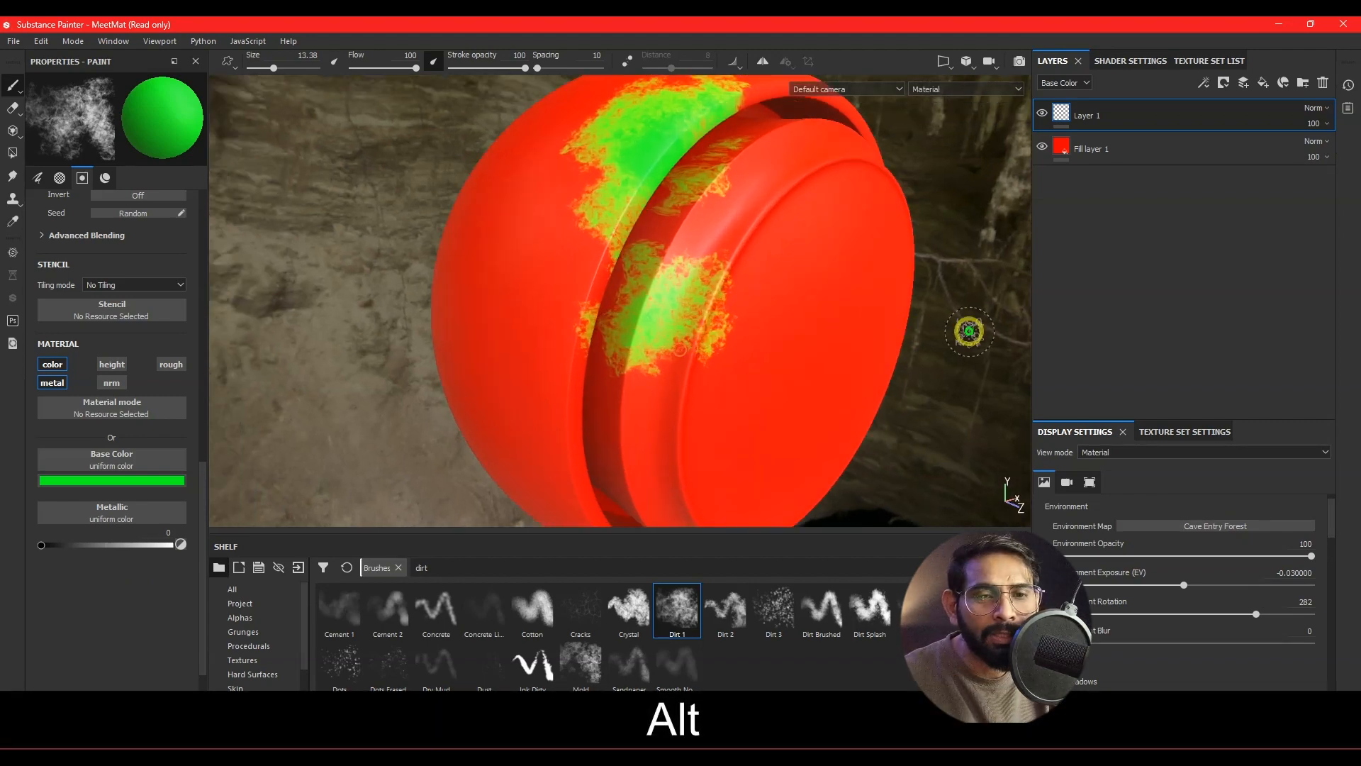
pyautogui.keyDown('alt'); pyautogui.moveTo(743, 334); pyautogui.dragTo(985, 340, button='right'); pyautogui.keyUp('alt')
pyautogui.keyDown('alt'); pyautogui.moveTo(717, 290); pyautogui.dragTo(763, 352, button='middle'); pyautogui.keyUp('alt')
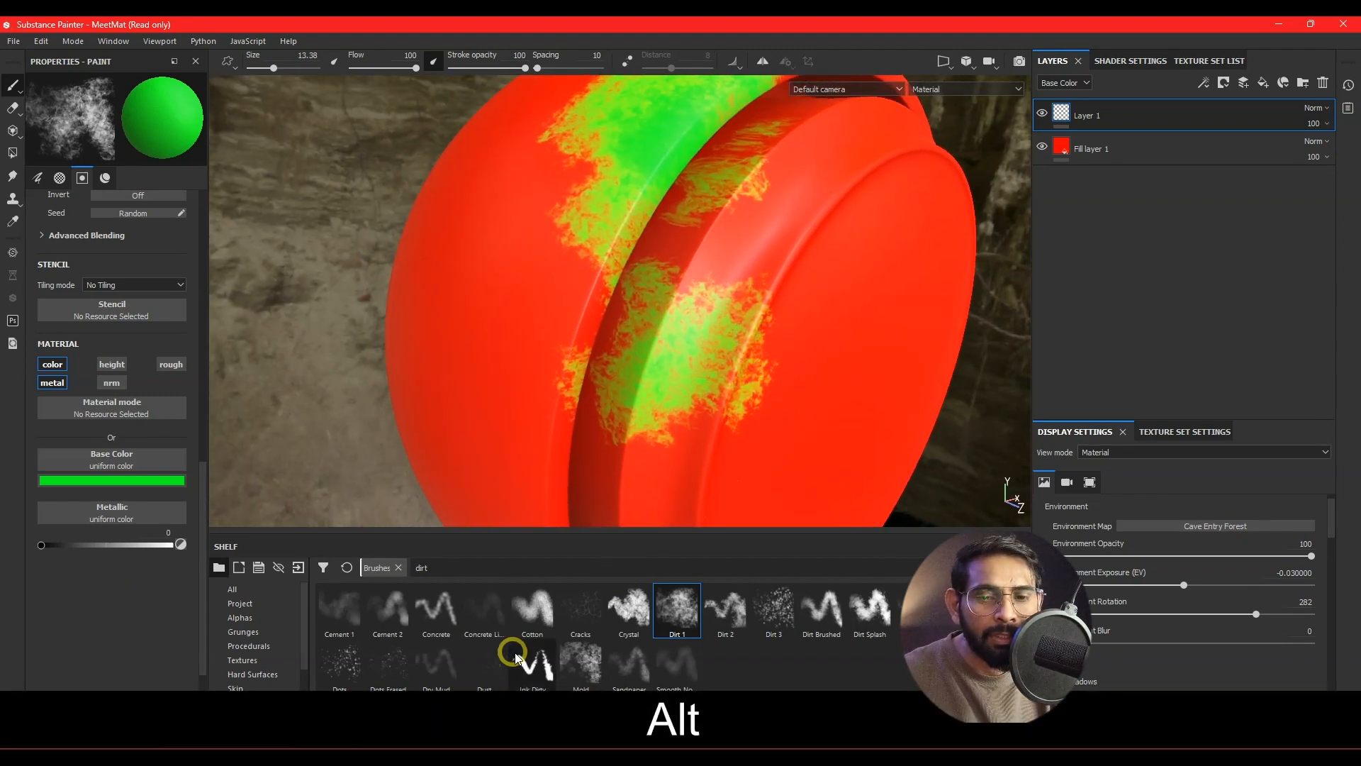
pyautogui.click(532, 611)
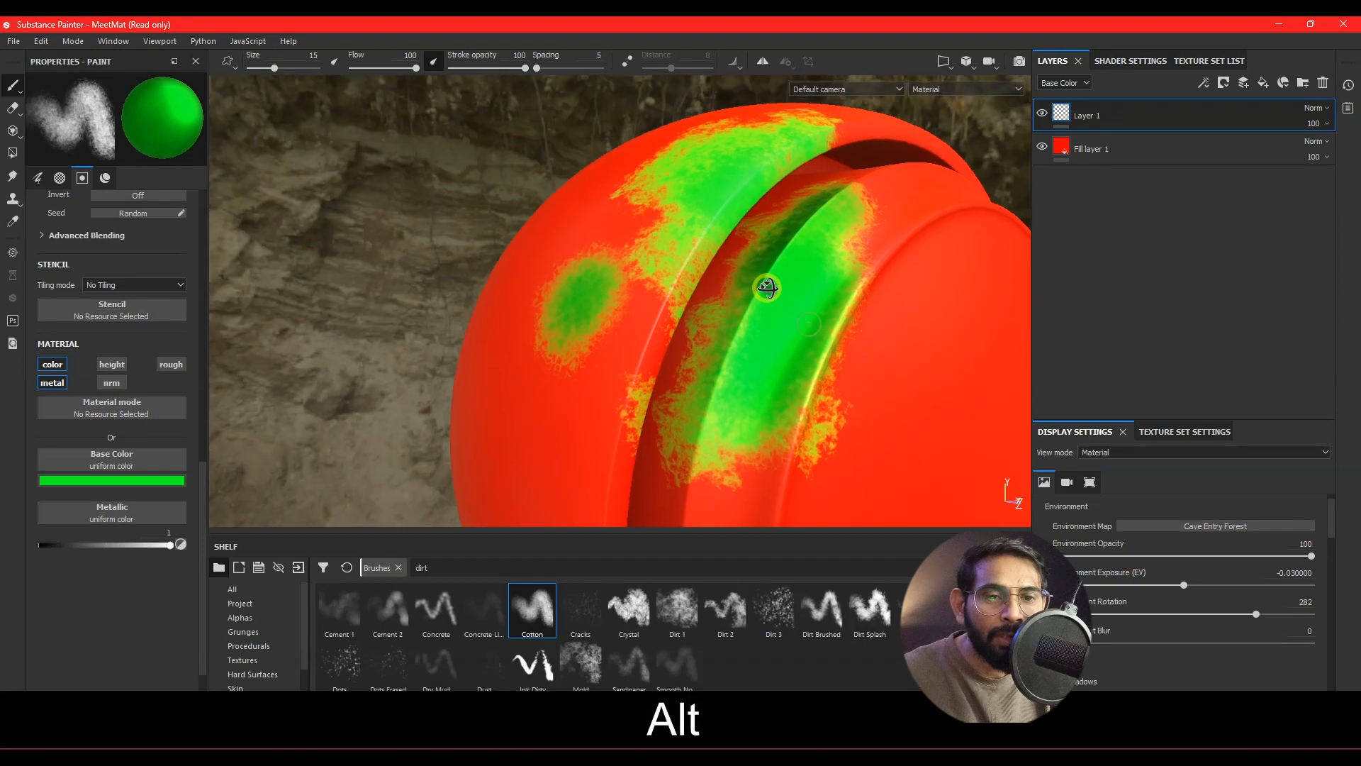
pyautogui.keyDown('alt'); pyautogui.moveTo(766, 286); pyautogui.dragTo(808, 231, button='right'); pyautogui.keyUp('alt')
pyautogui.moveTo(805, 238)
pyautogui.mouseDown()
pyautogui.moveTo(723, 368)
pyautogui.moveTo(724, 300)
pyautogui.mouseUp()
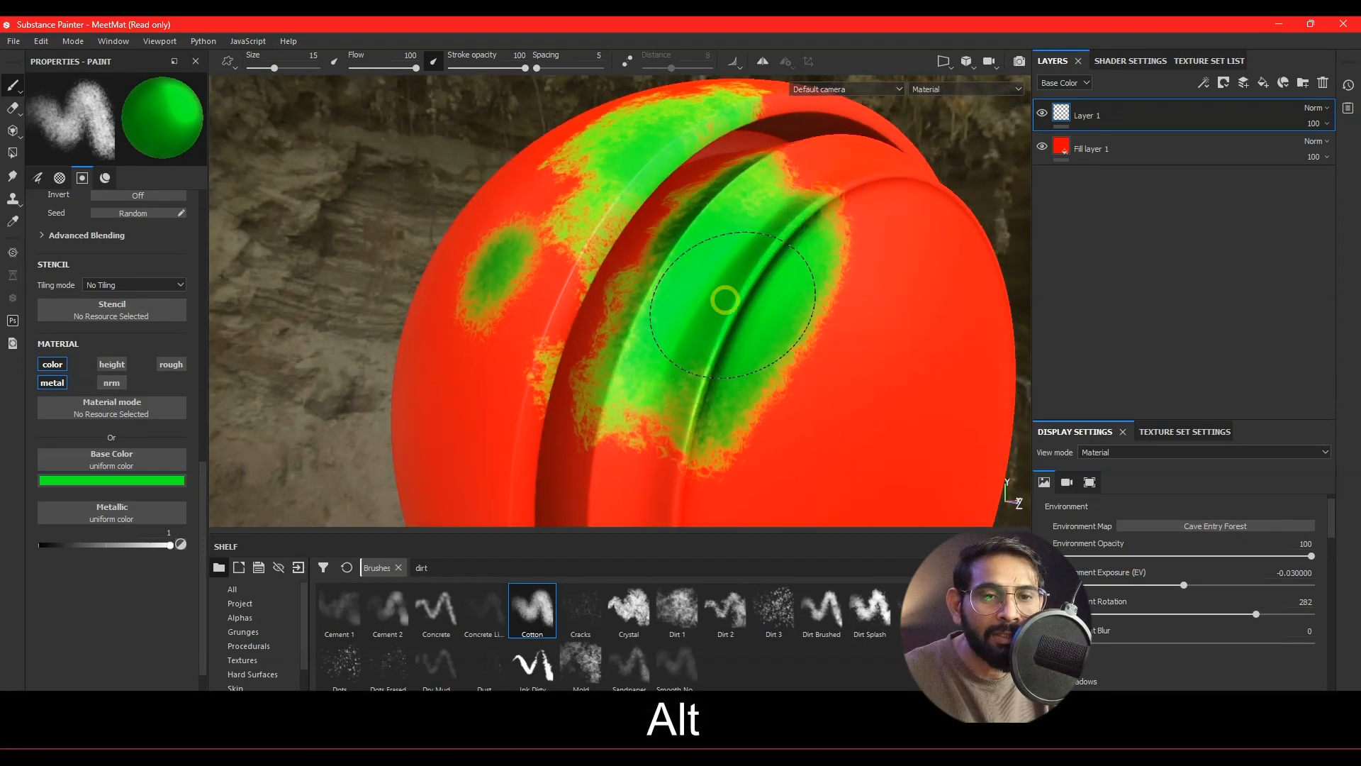
pyautogui.keyDown('alt'); pyautogui.moveTo(735, 219); pyautogui.dragTo(695, 346); pyautogui.keyUp('alt')
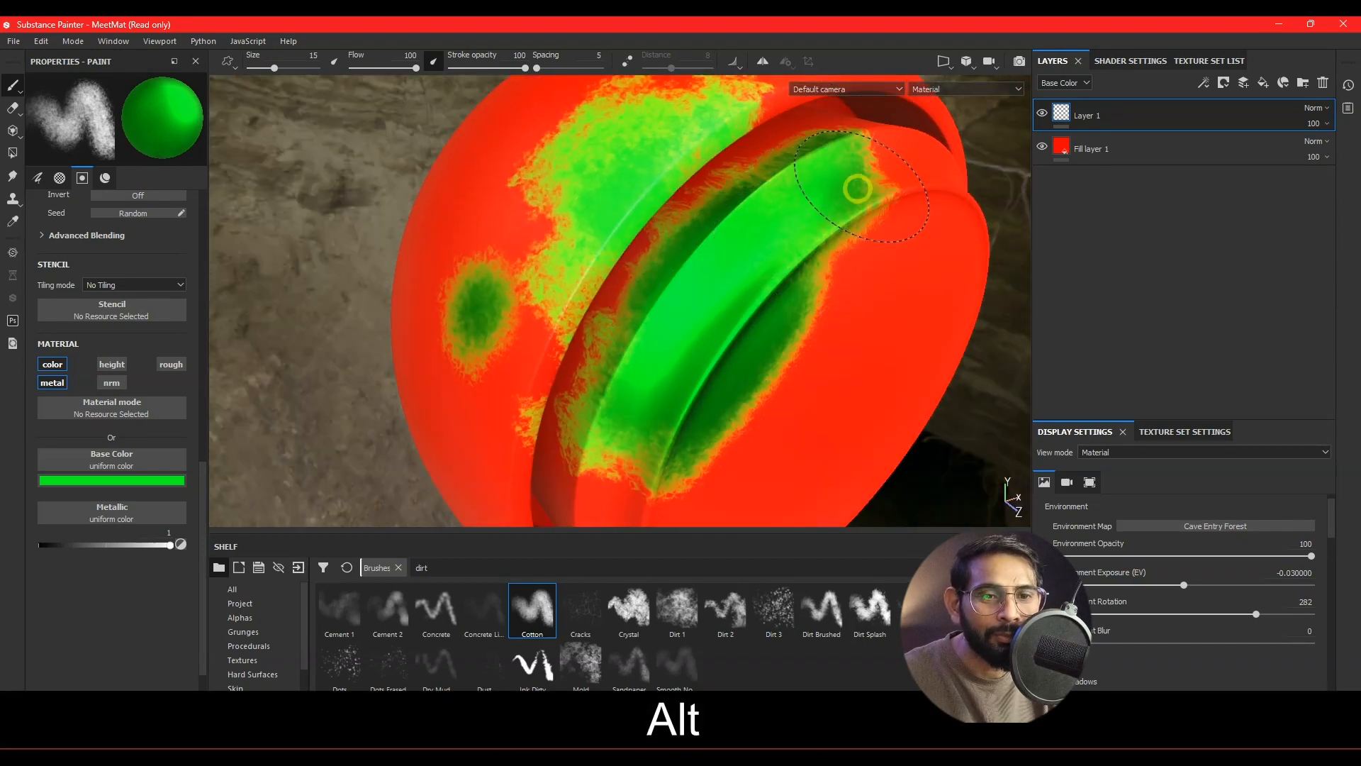
pyautogui.moveTo(647, 450)
pyautogui.keyDown('alt'); pyautogui.mouseDown()
pyautogui.moveTo(699, 373)
pyautogui.moveTo(702, 264)
pyautogui.moveTo(760, 252)
pyautogui.moveTo(587, 215)
pyautogui.mouseUp(); pyautogui.keyUp('alt')
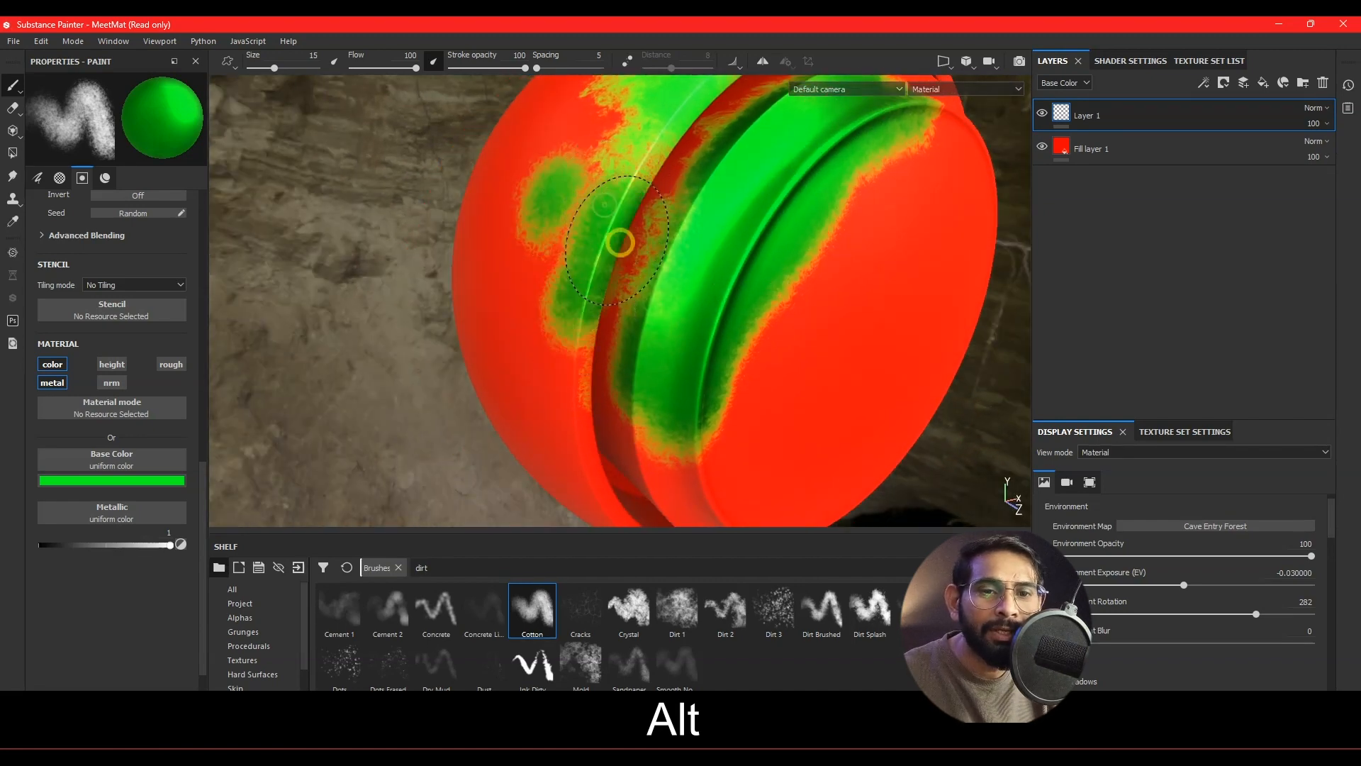
pyautogui.moveTo(624, 198); pyautogui.dragTo(577, 461)
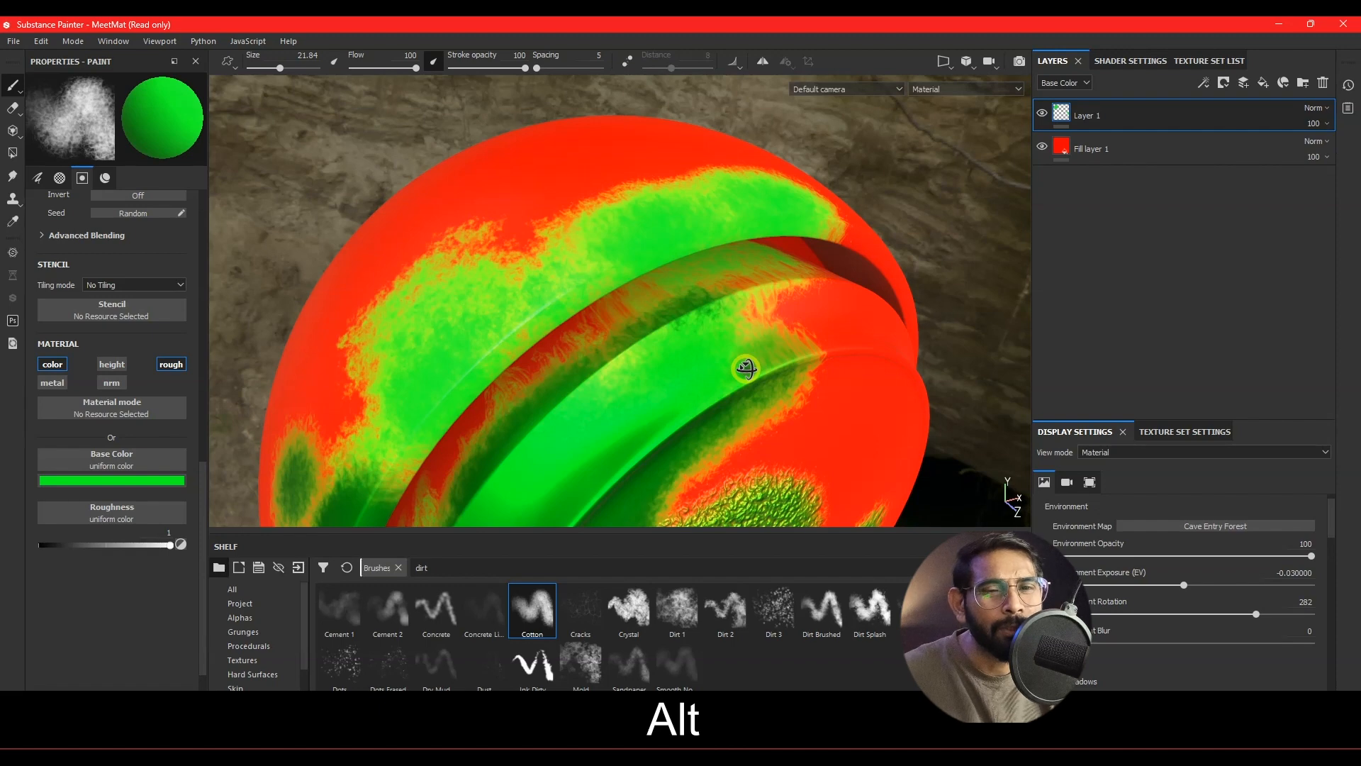
# Limit the brush material to the normal channel only
pyautogui.moveTo(746, 368)
pyautogui.keyDown('alt'); pyautogui.mouseDown()
pyautogui.moveTo(687, 304)
pyautogui.moveTo(699, 307)
pyautogui.moveTo(729, 191)
pyautogui.mouseUp(); pyautogui.keyUp('alt')
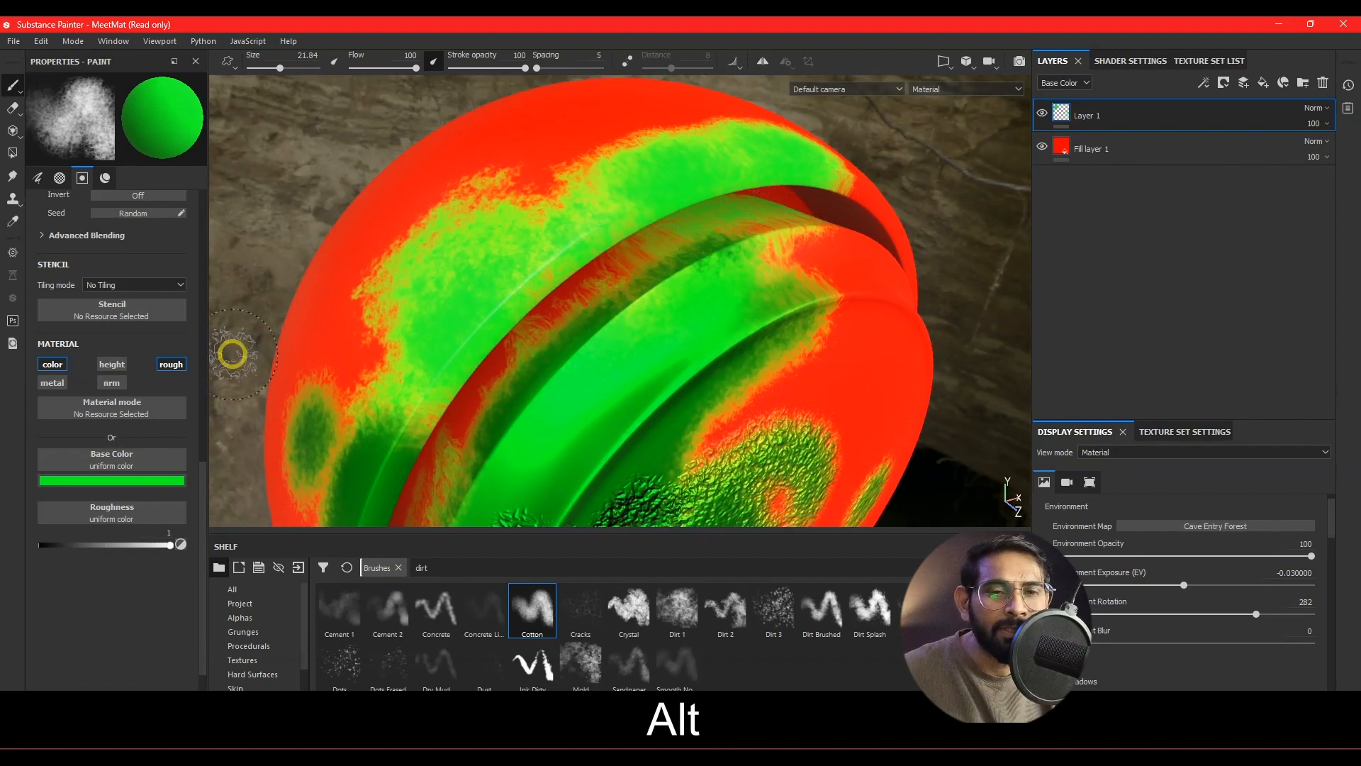
pyautogui.keyDown('alt'); pyautogui.moveTo(791, 226); pyautogui.dragTo(773, 191); pyautogui.keyUp('alt')
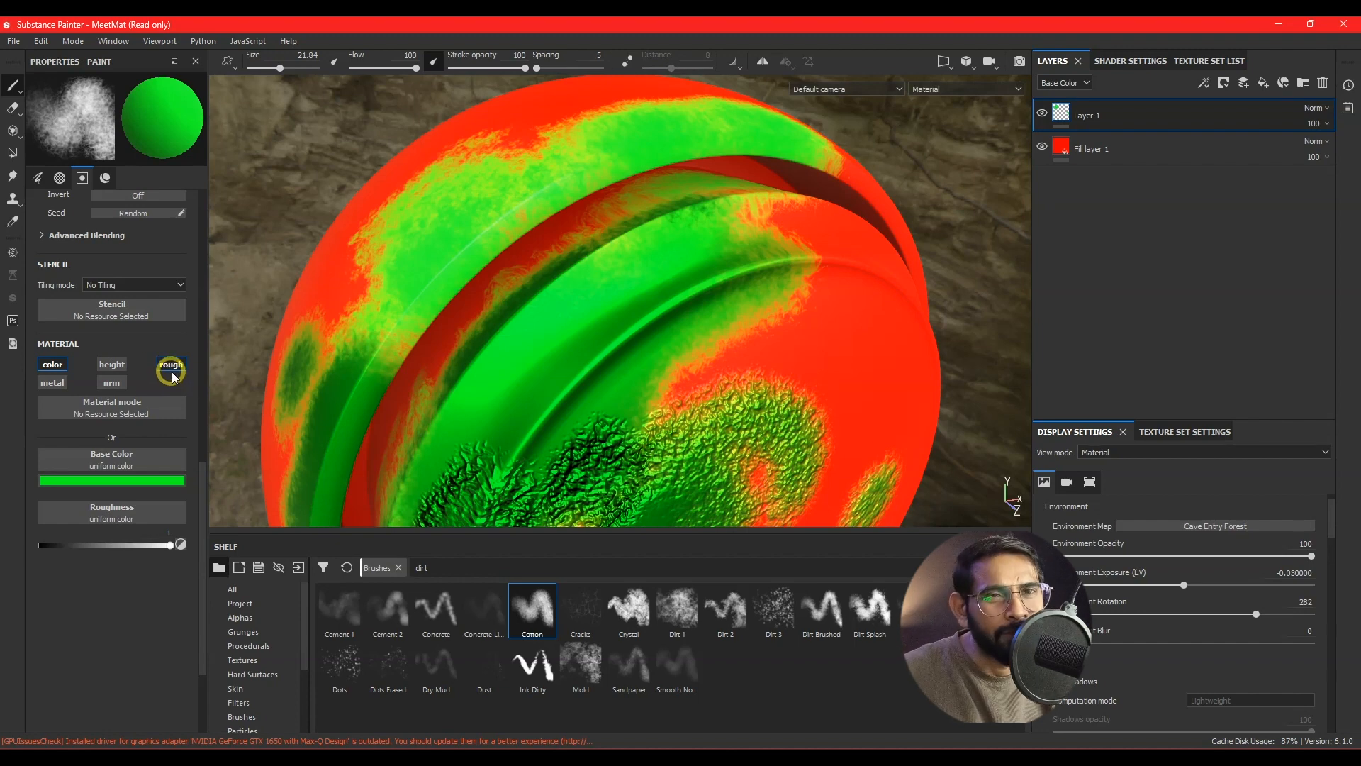
pyautogui.moveTo(720, 304)
pyautogui.keyDown('alt'); pyautogui.mouseDown()
pyautogui.moveTo(508, 364)
pyautogui.moveTo(732, 279)
pyautogui.moveTo(739, 290)
pyautogui.mouseUp(); pyautogui.keyUp('alt')
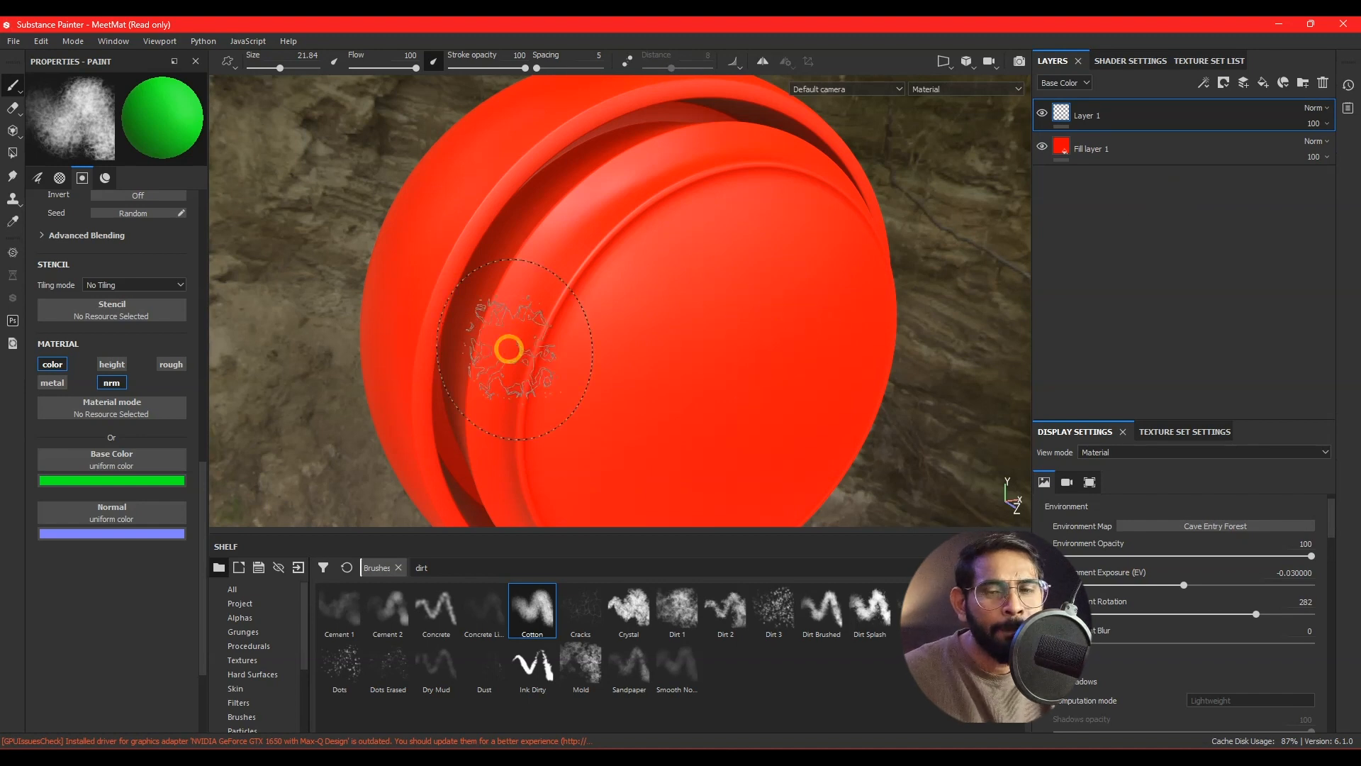
pyautogui.click(64, 366)
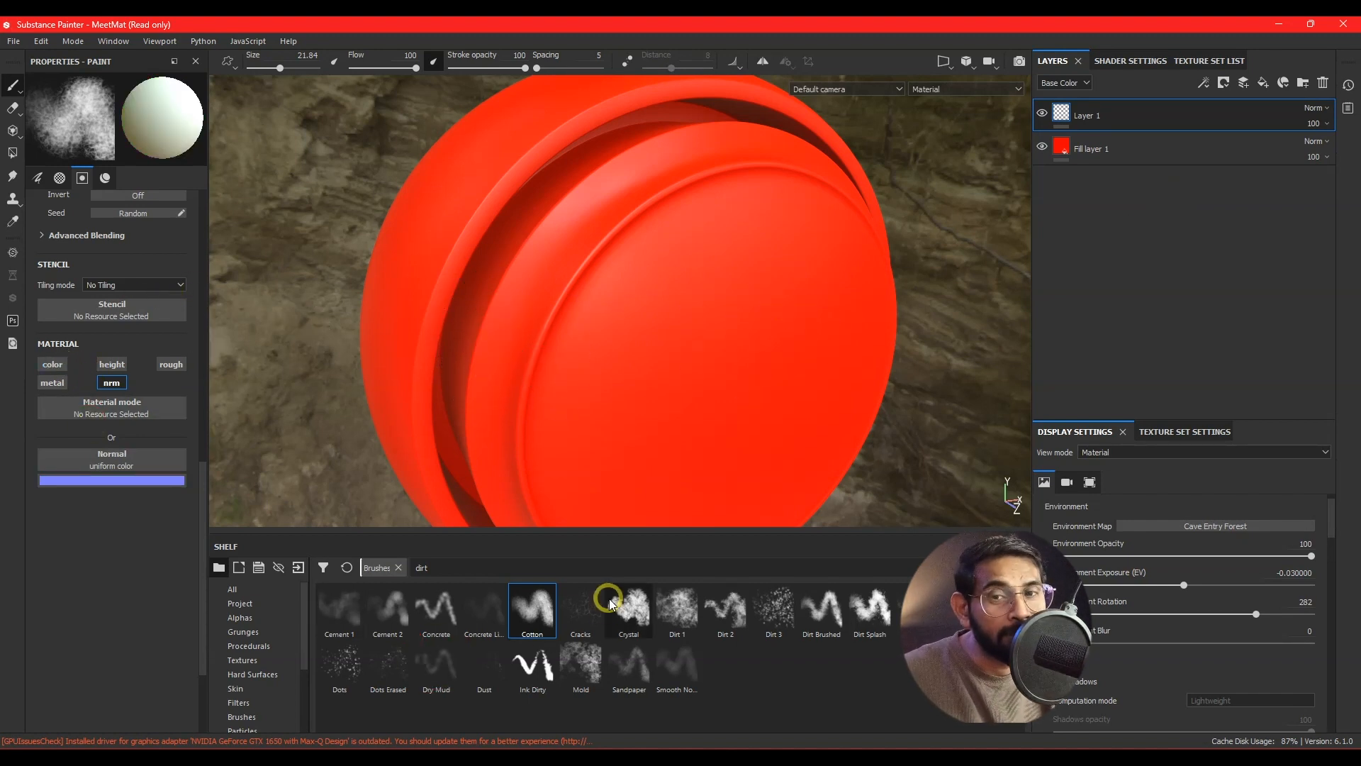
# Assign the Vent Circle Dot Large hard surface texture to the brush material's normal channel
pyautogui.scroll(2, 121, 518)
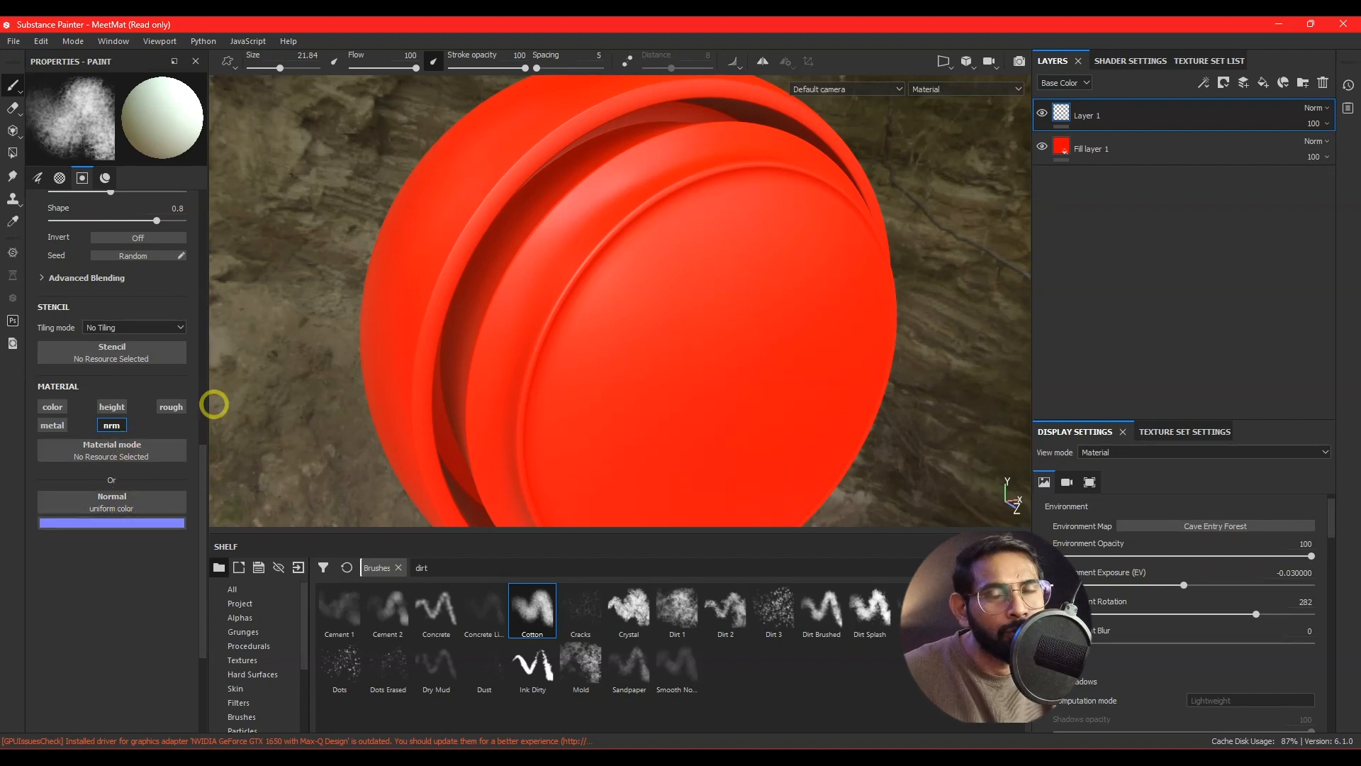
pyautogui.scroll(-2, 470, 370)
pyautogui.scroll(2, 475, 368)
pyautogui.keyDown('alt'); pyautogui.moveTo(475, 368); pyautogui.dragTo(604, 367); pyautogui.keyUp('alt')
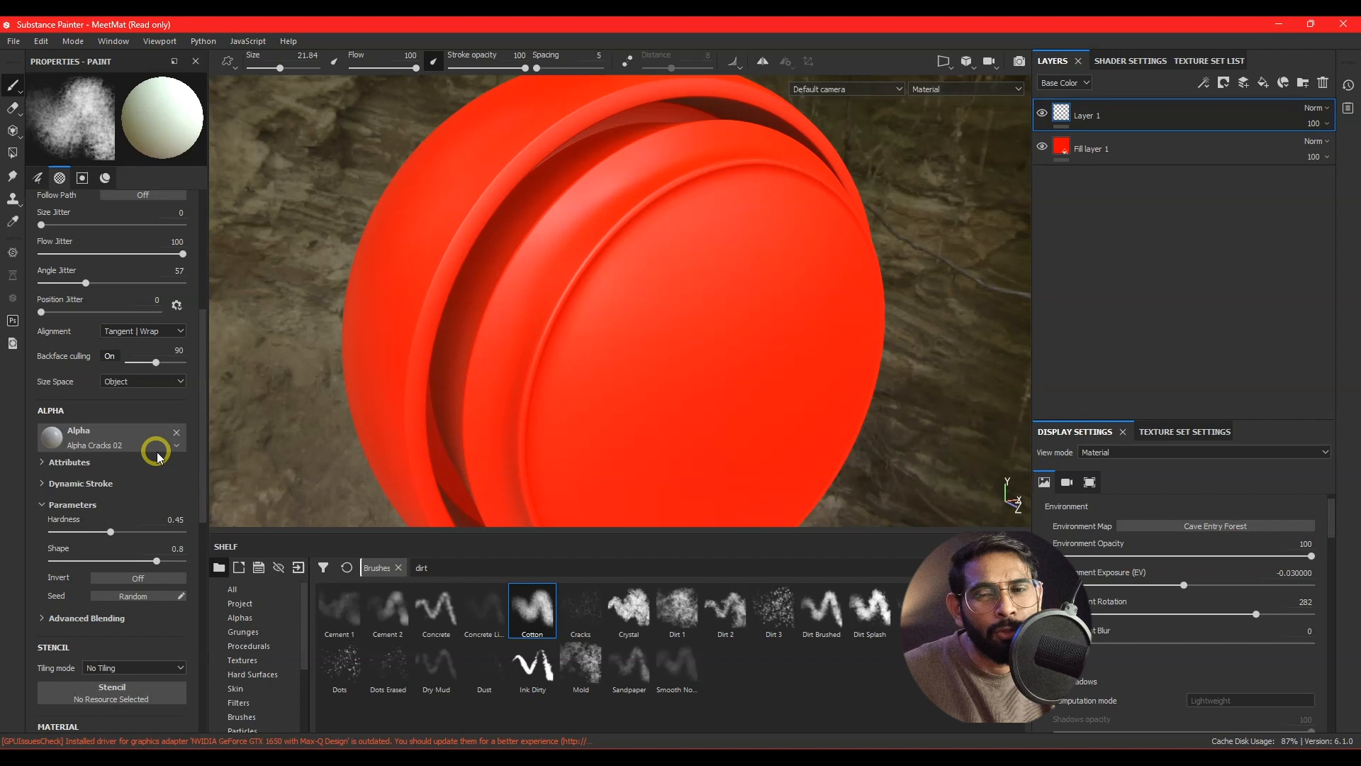
pyautogui.scroll(4, 152, 447)
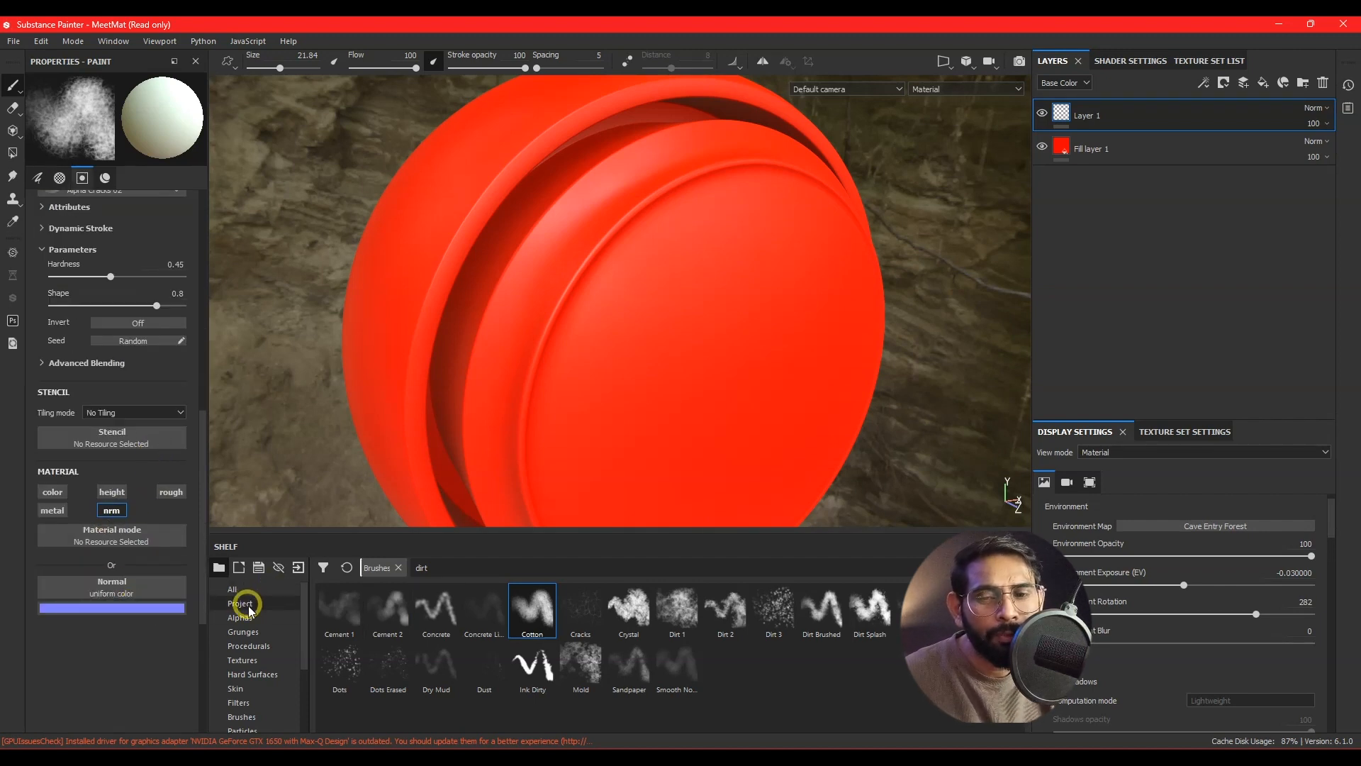
pyautogui.click(252, 675)
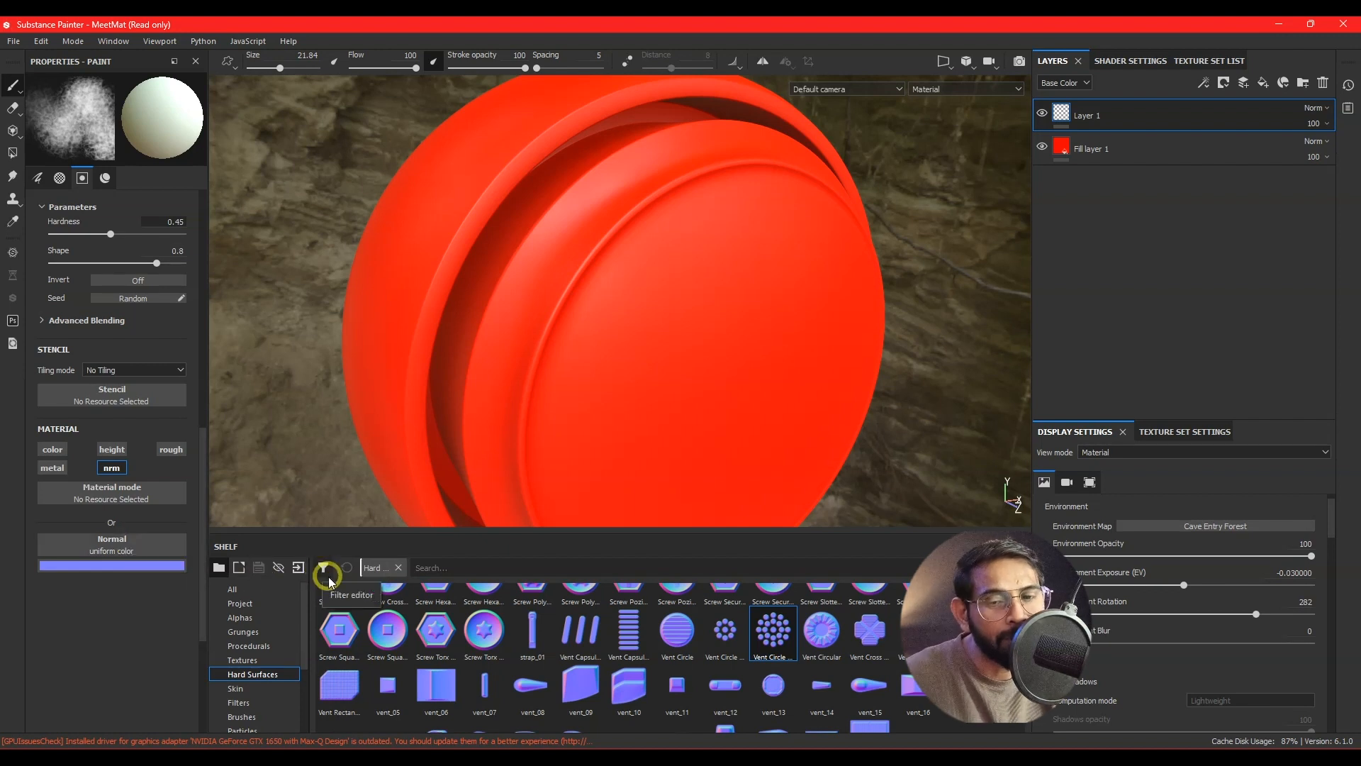
pyautogui.moveTo(778, 631)
pyautogui.moveTo(779, 633)
pyautogui.mouseDown()
pyautogui.moveTo(325, 709)
pyautogui.moveTo(118, 554)
pyautogui.mouseUp()
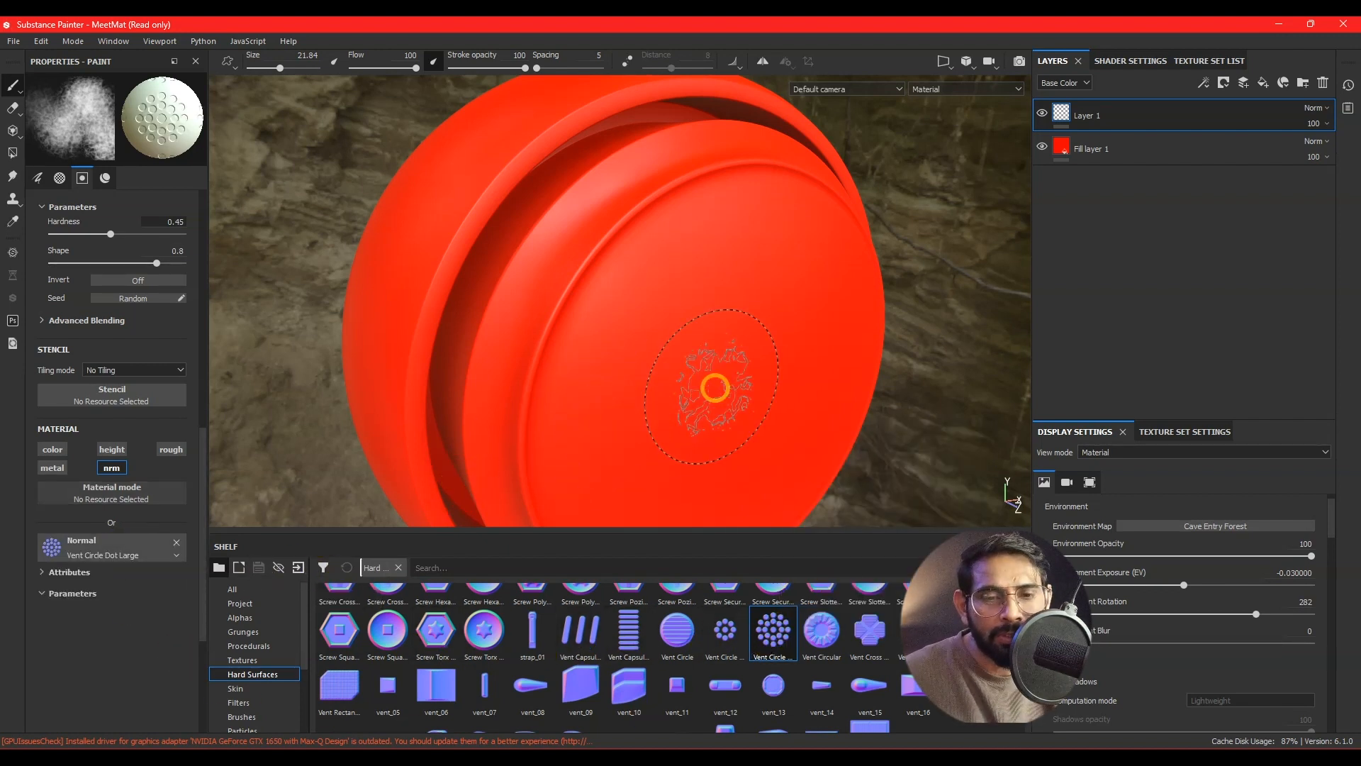
# Select the Archive Inker brush and stamp the dotted vent pattern on the head's front disc at size 32.45
pyautogui.click(242, 717)
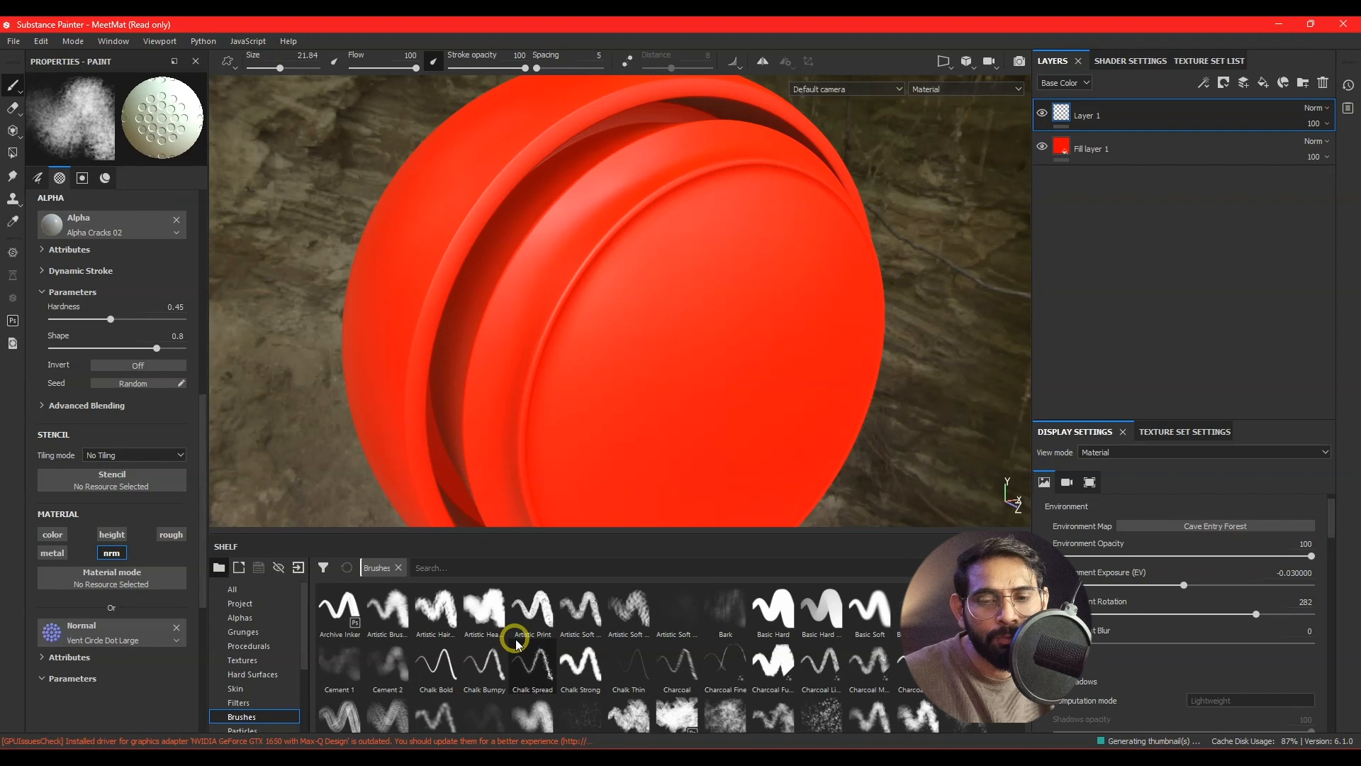
pyautogui.click(394, 607)
pyautogui.click(339, 608)
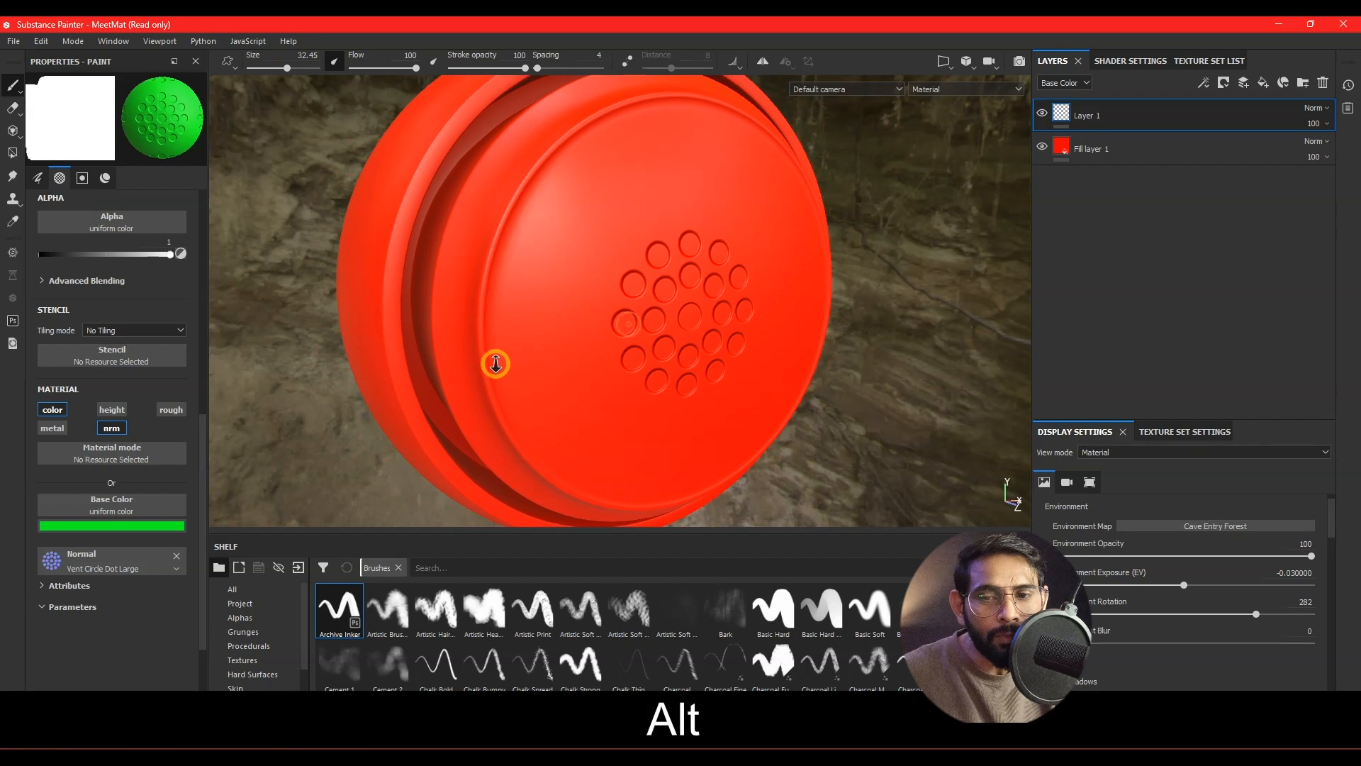
# Enable the metal channel for the brush material and add a new paint layer above Layer 1
pyautogui.click(55, 429)
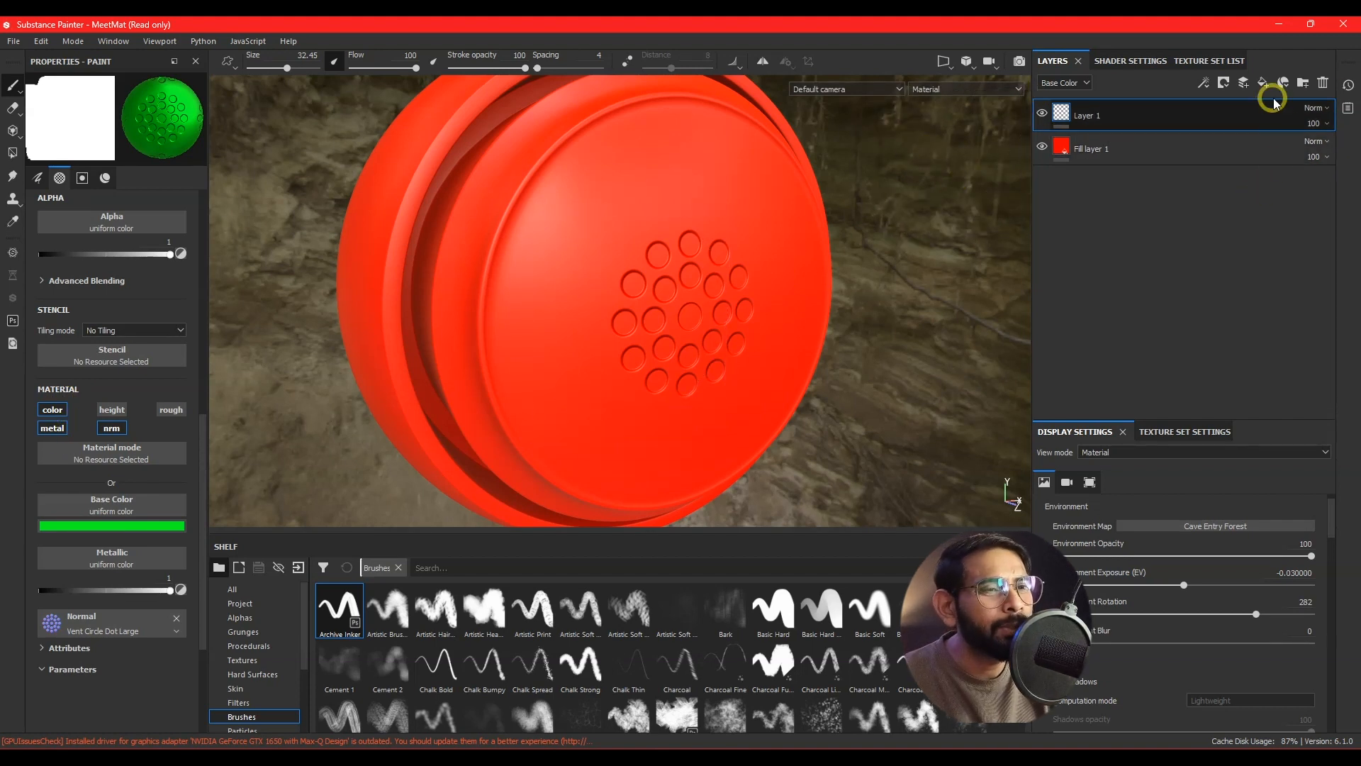
pyautogui.click(1246, 84)
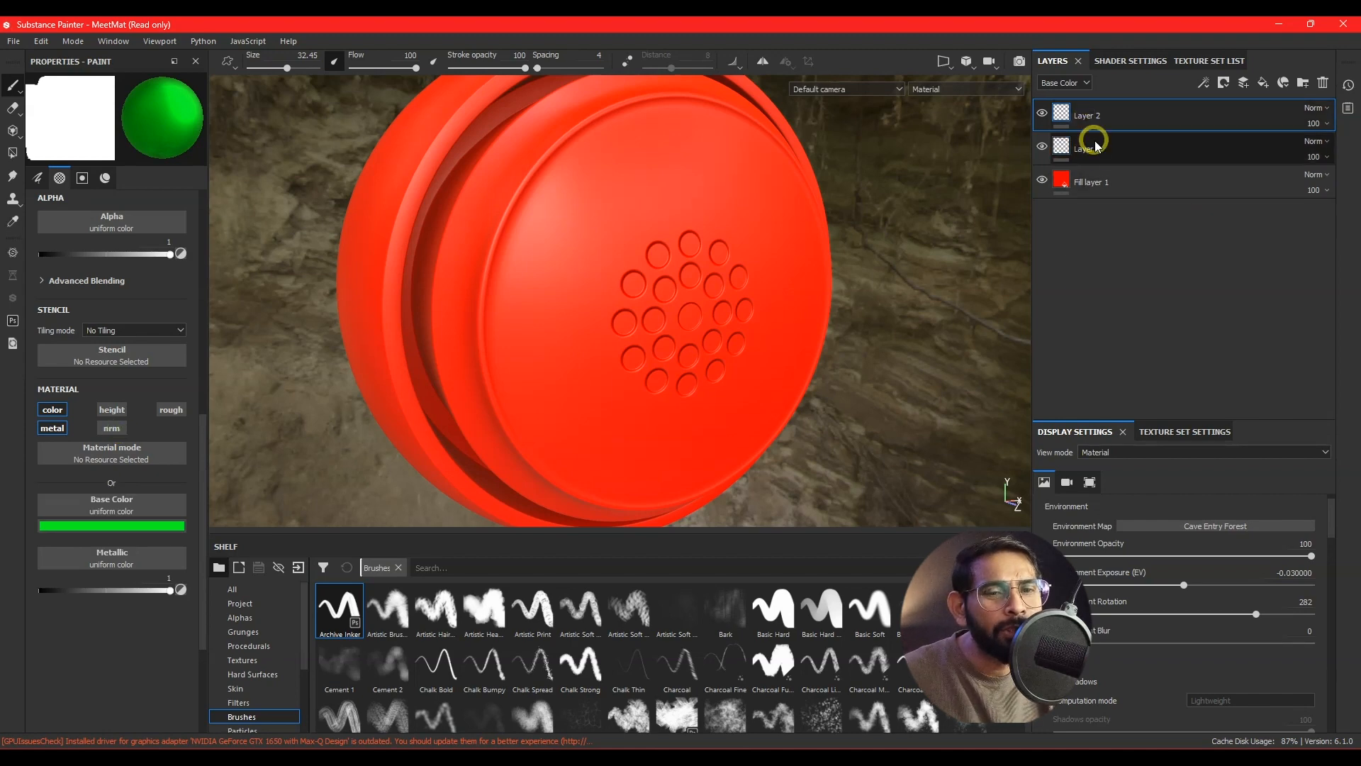
pyautogui.keyDown('alt'); pyautogui.moveTo(713, 175); pyautogui.dragTo(617, 106); pyautogui.keyUp('alt')
# Assign the Triangle Rounded Circle alpha to the paint brush
pyautogui.scroll(3, 130, 389)
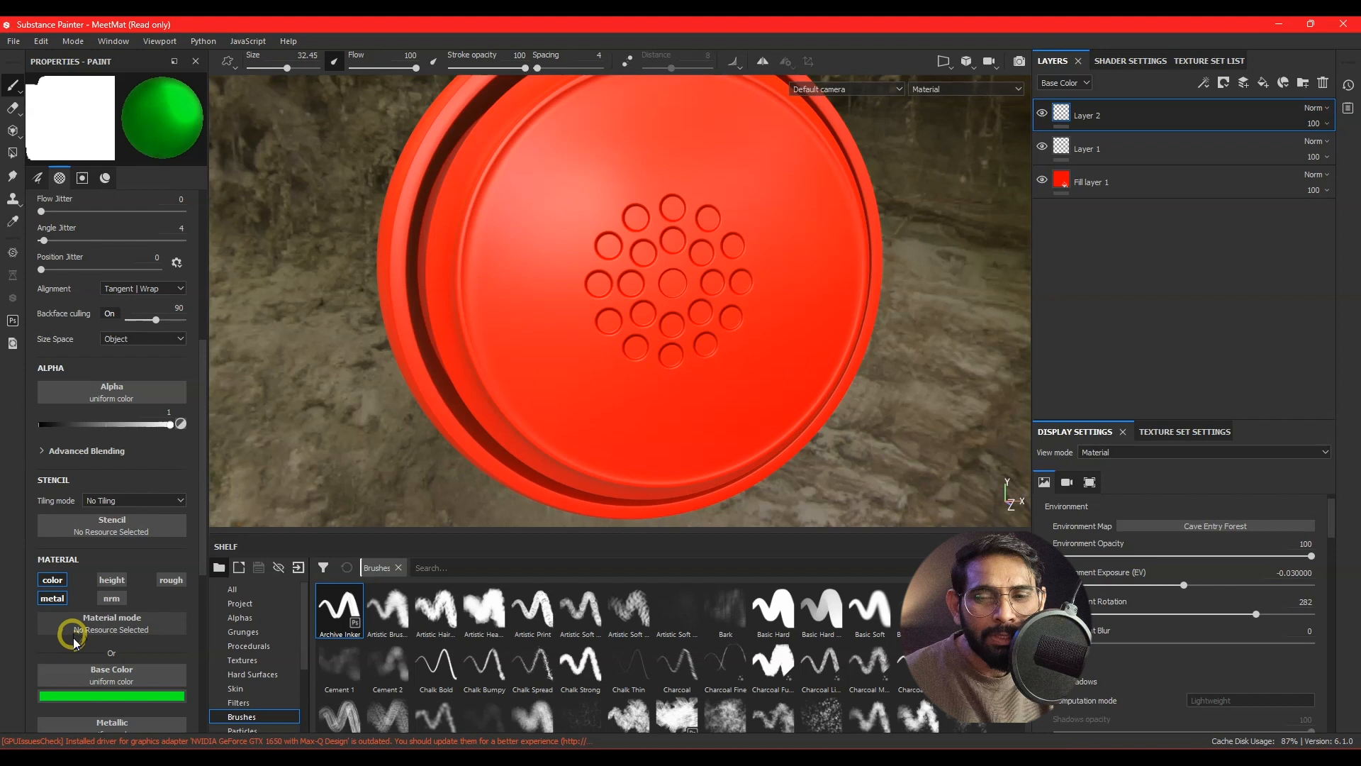
pyautogui.click(283, 617)
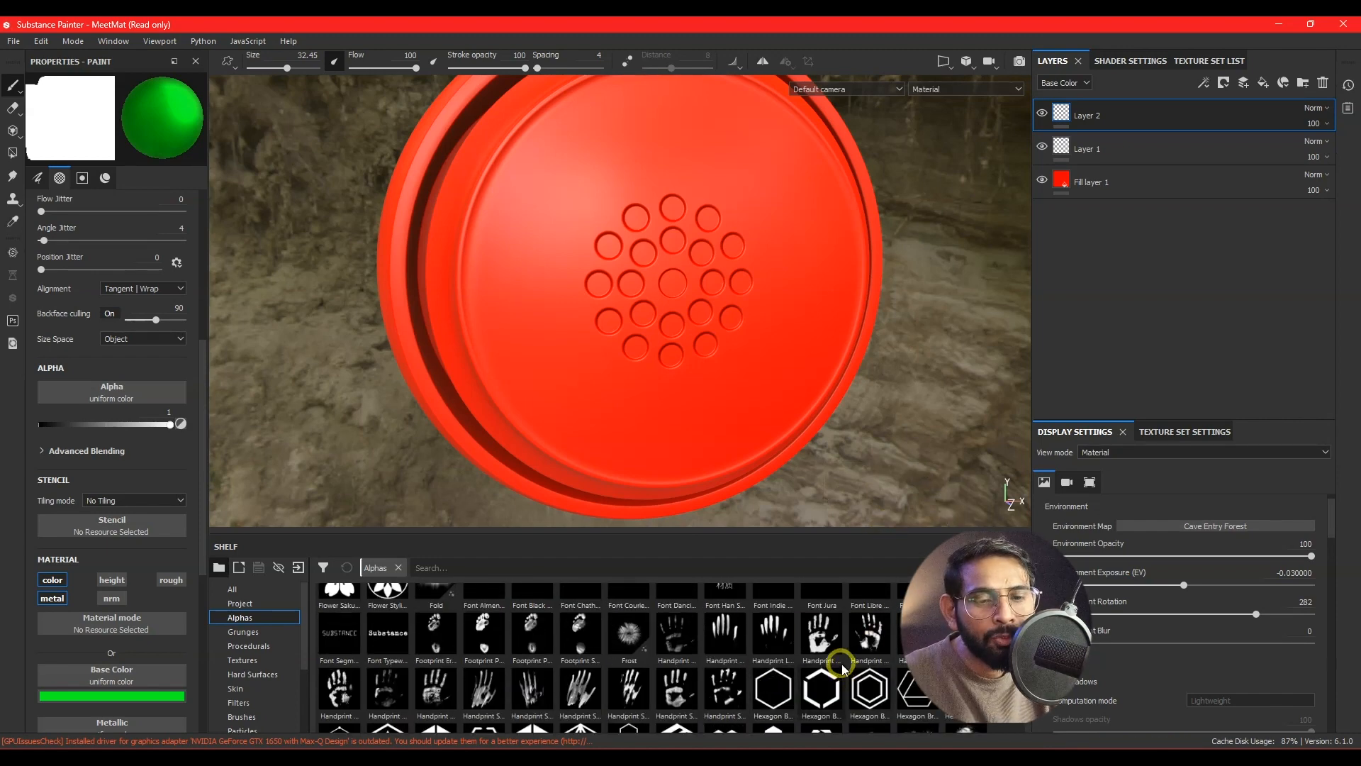
pyautogui.scroll(5, 841, 664)
pyautogui.scroll(-15, 841, 664)
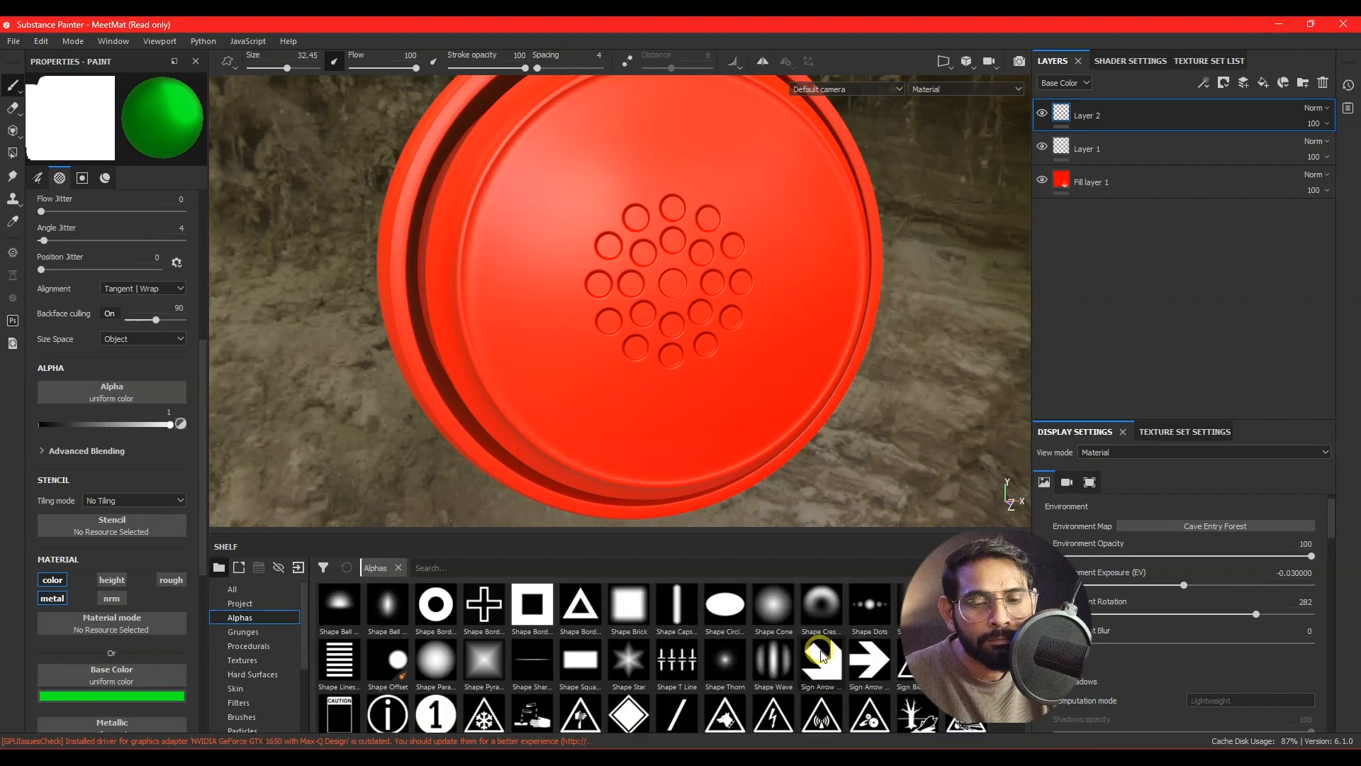
pyautogui.scroll(-5, 822, 654)
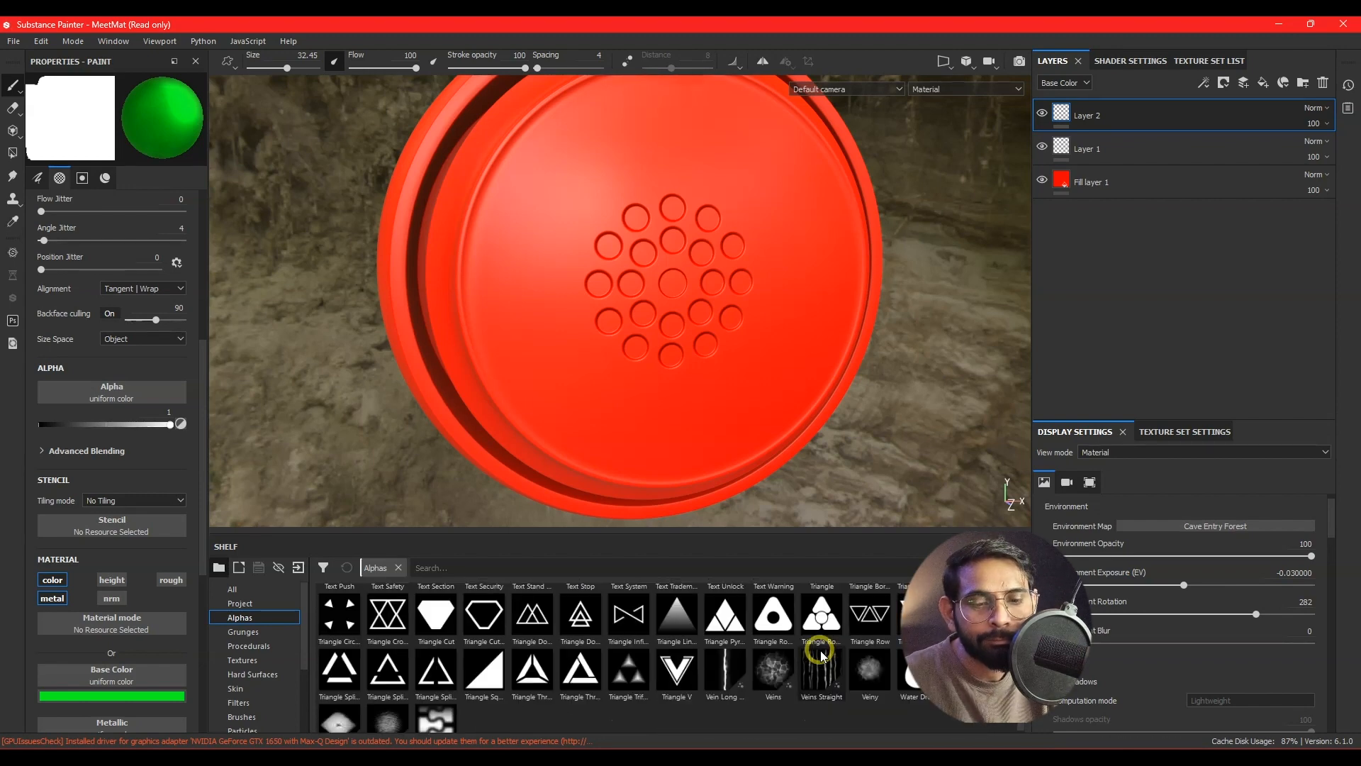
pyautogui.moveTo(822, 622)
pyautogui.mouseDown()
pyautogui.moveTo(752, 652)
pyautogui.moveTo(316, 547)
pyautogui.moveTo(142, 396)
pyautogui.mouseUp()
pyautogui.scroll(-3, 135, 395)
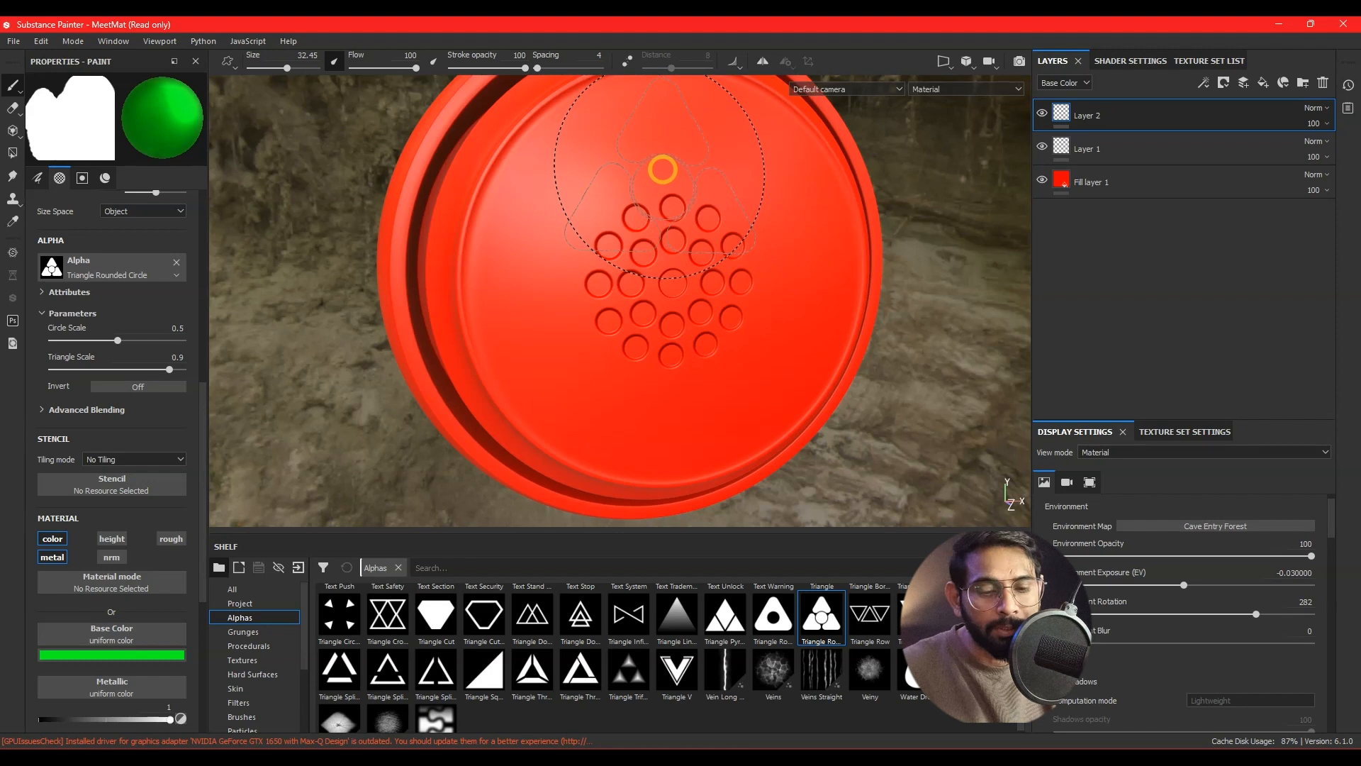
# Reduce the brush size to 18.45 and stamp two green triangle emblems above the dotted vent on the front disc
pyautogui.press('[')
pyautogui.press('[')
pyautogui.press('[')
pyautogui.press('[')
pyautogui.press('[')
pyautogui.moveTo(693, 243)
pyautogui.keyDown('alt'); pyautogui.mouseDown()
pyautogui.moveTo(653, 222)
pyautogui.moveTo(654, 295)
pyautogui.moveTo(668, 242)
pyautogui.mouseUp(); pyautogui.keyUp('alt')
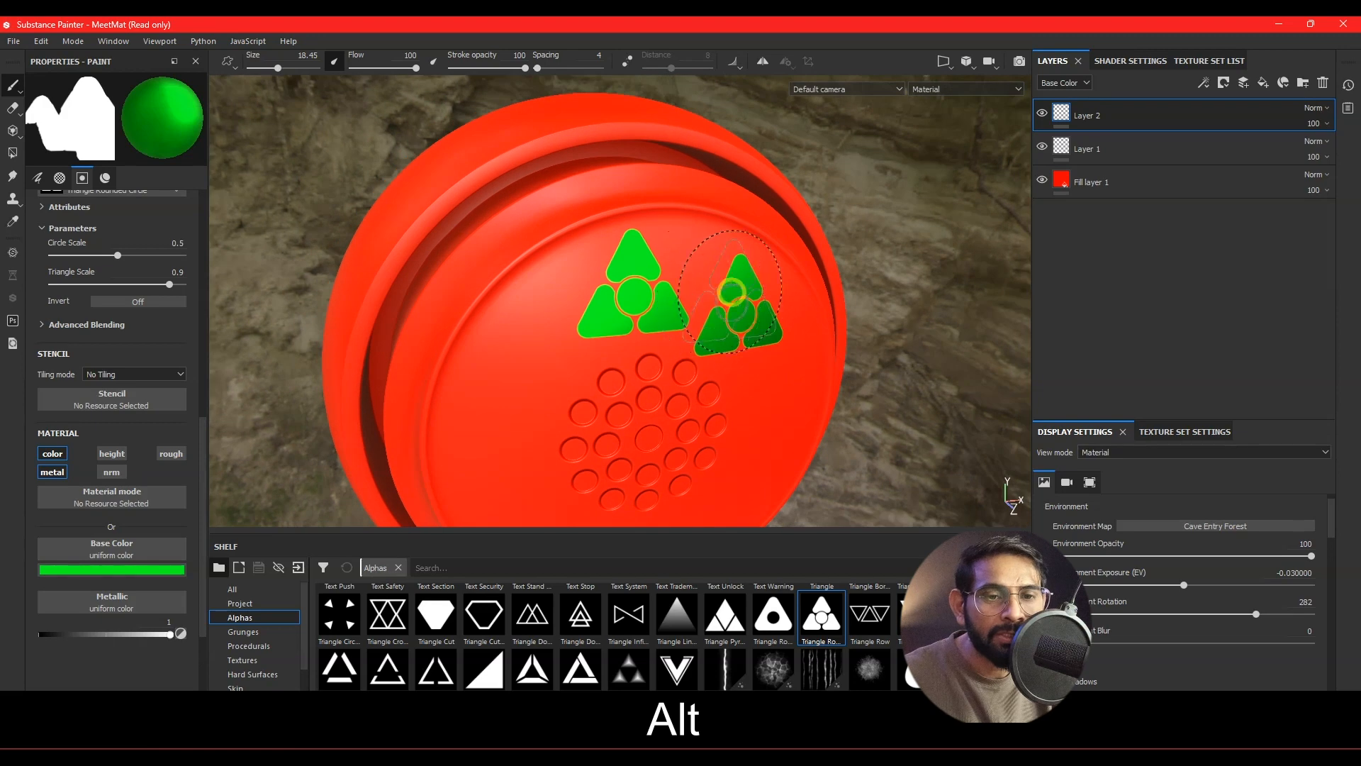
# Rotate the brush to angle 27 at flow 78, stamp the emblem beside the other two, and add a paint layer above Layer 2
pyautogui.keyDown('alt'); pyautogui.moveTo(775, 340); pyautogui.dragTo(893, 314, button='right'); pyautogui.keyUp('alt')
pyautogui.moveTo(894, 315)
pyautogui.keyDown('alt'); pyautogui.mouseDown()
pyautogui.moveTo(878, 295)
pyautogui.moveTo(878, 340)
pyautogui.moveTo(709, 358)
pyautogui.mouseUp(); pyautogui.keyUp('alt')
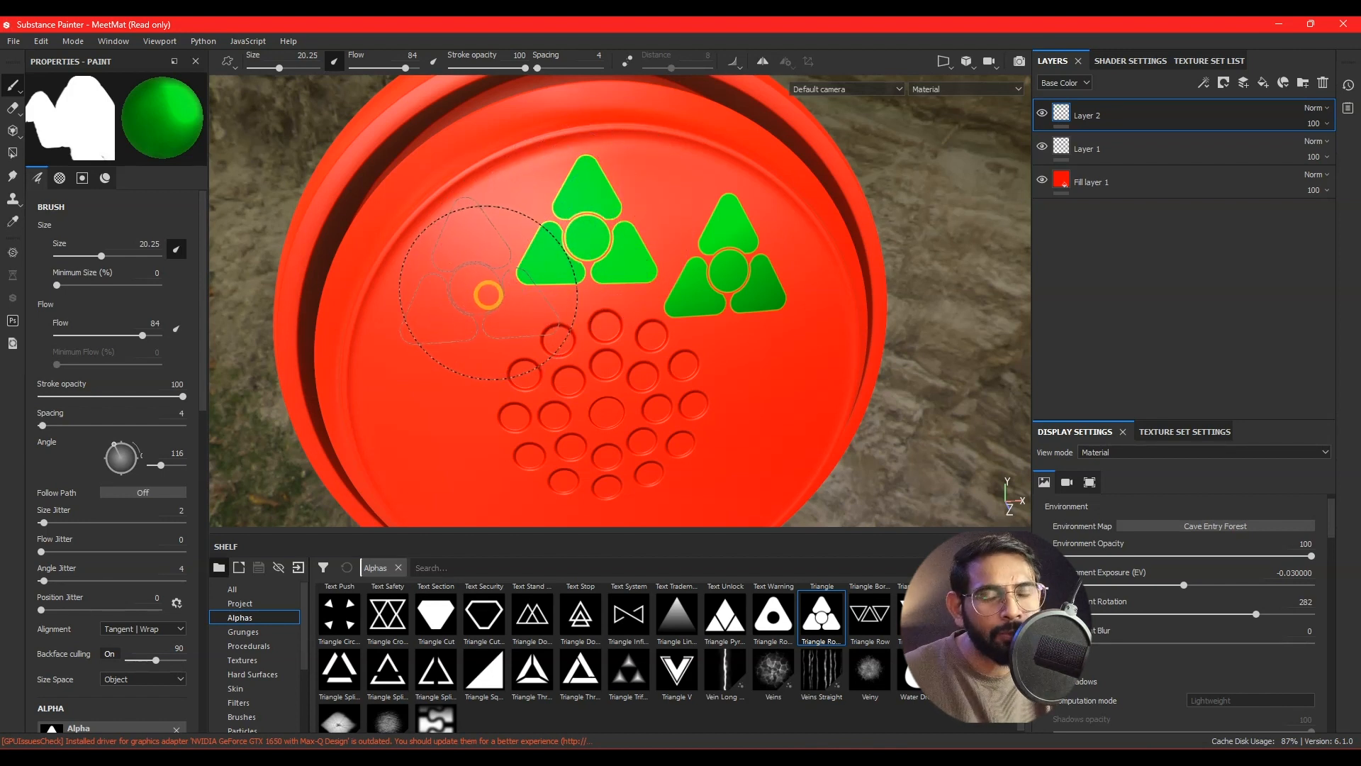
pyautogui.press('ctrl')
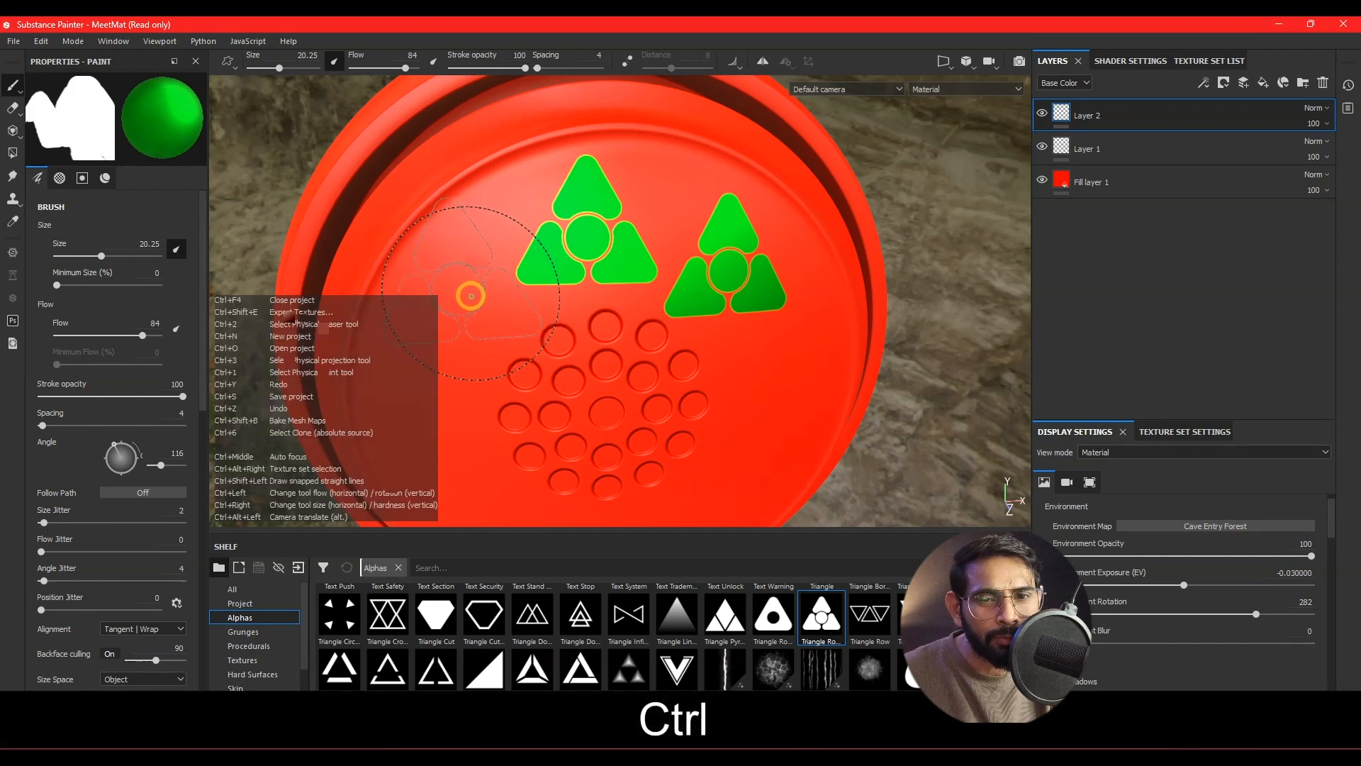
pyautogui.moveTo(468, 271)
pyautogui.keyDown('ctrl'); pyautogui.mouseDown()
pyautogui.moveTo(456, 283)
pyautogui.moveTo(471, 365)
pyautogui.moveTo(468, 295)
pyautogui.moveTo(489, 368)
pyautogui.moveTo(538, 395)
pyautogui.moveTo(560, 365)
pyautogui.mouseUp(); pyautogui.keyUp('ctrl')
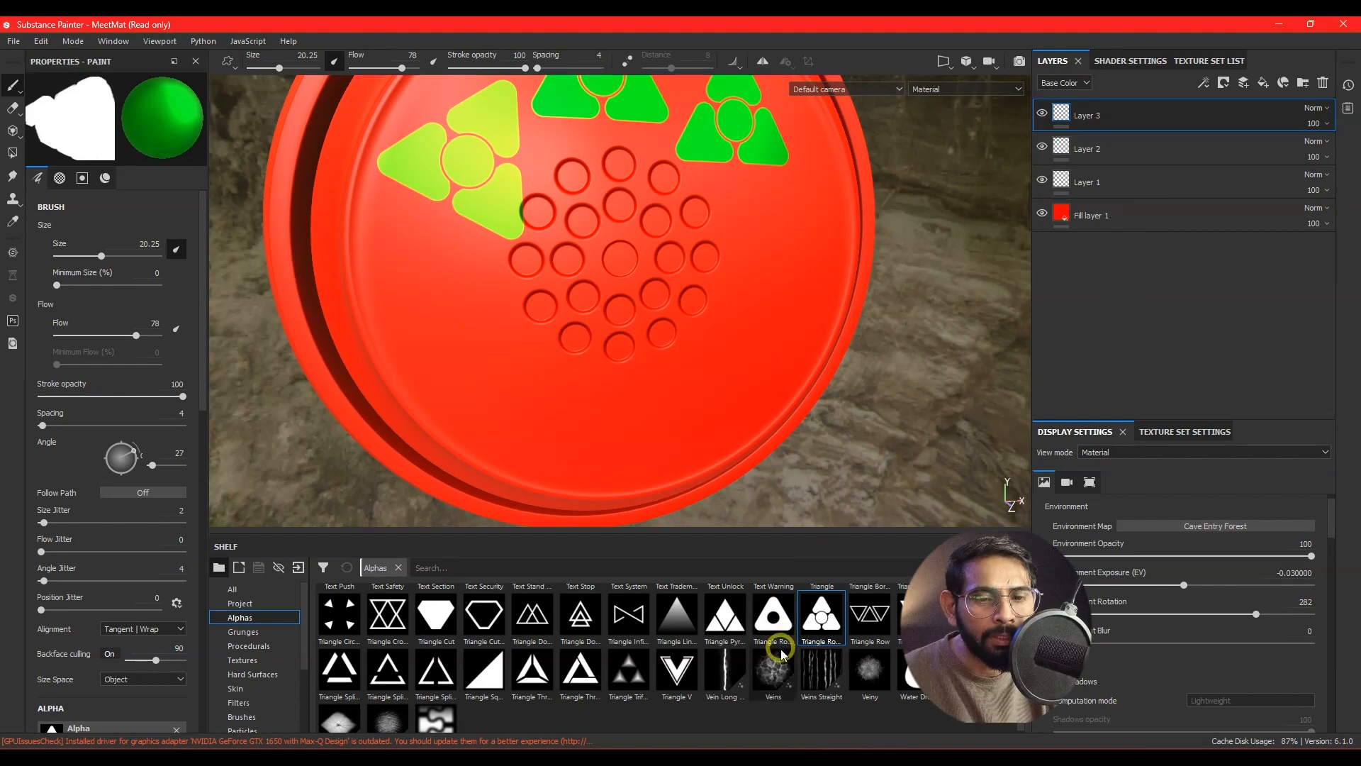
# Browse the alpha library and assign the Sign Caution alpha to the brush
pyautogui.scroll(-1, 785, 588)
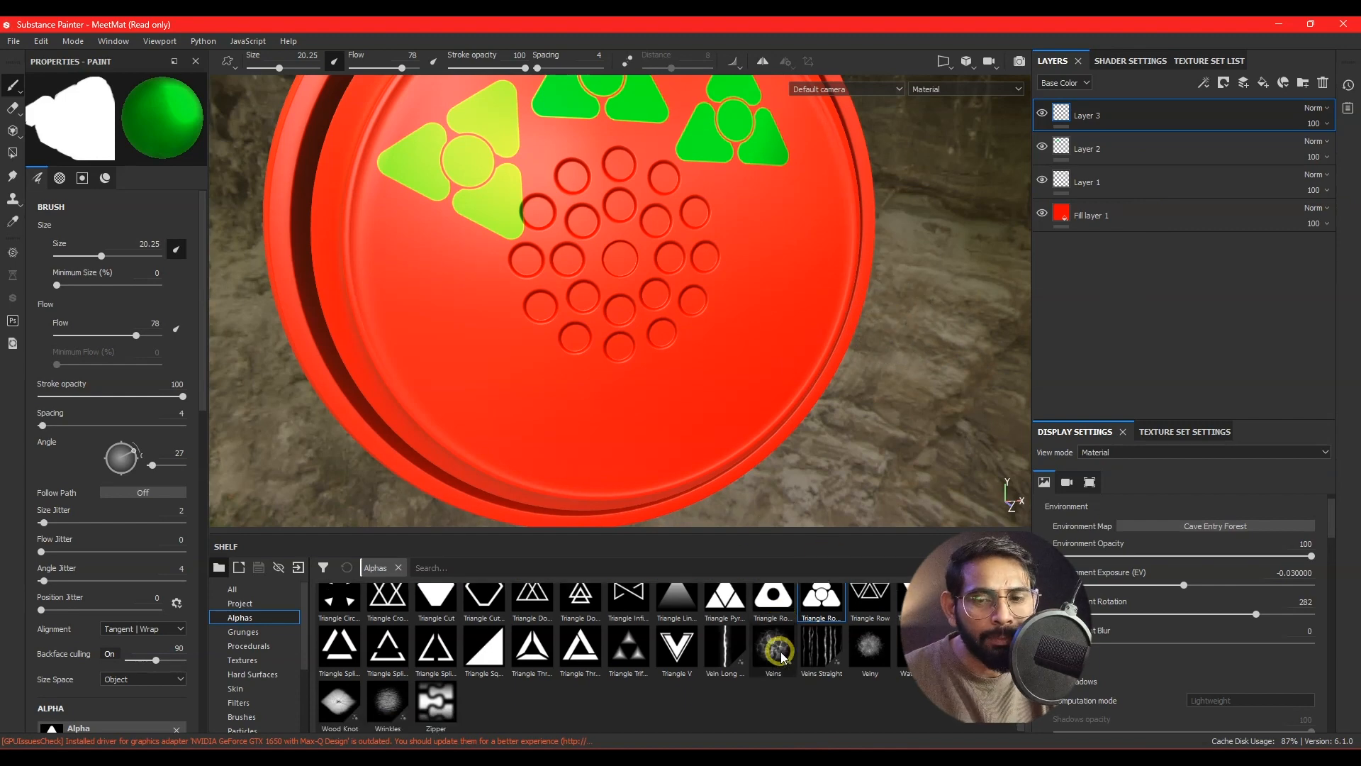
pyautogui.scroll(15, 642, 648)
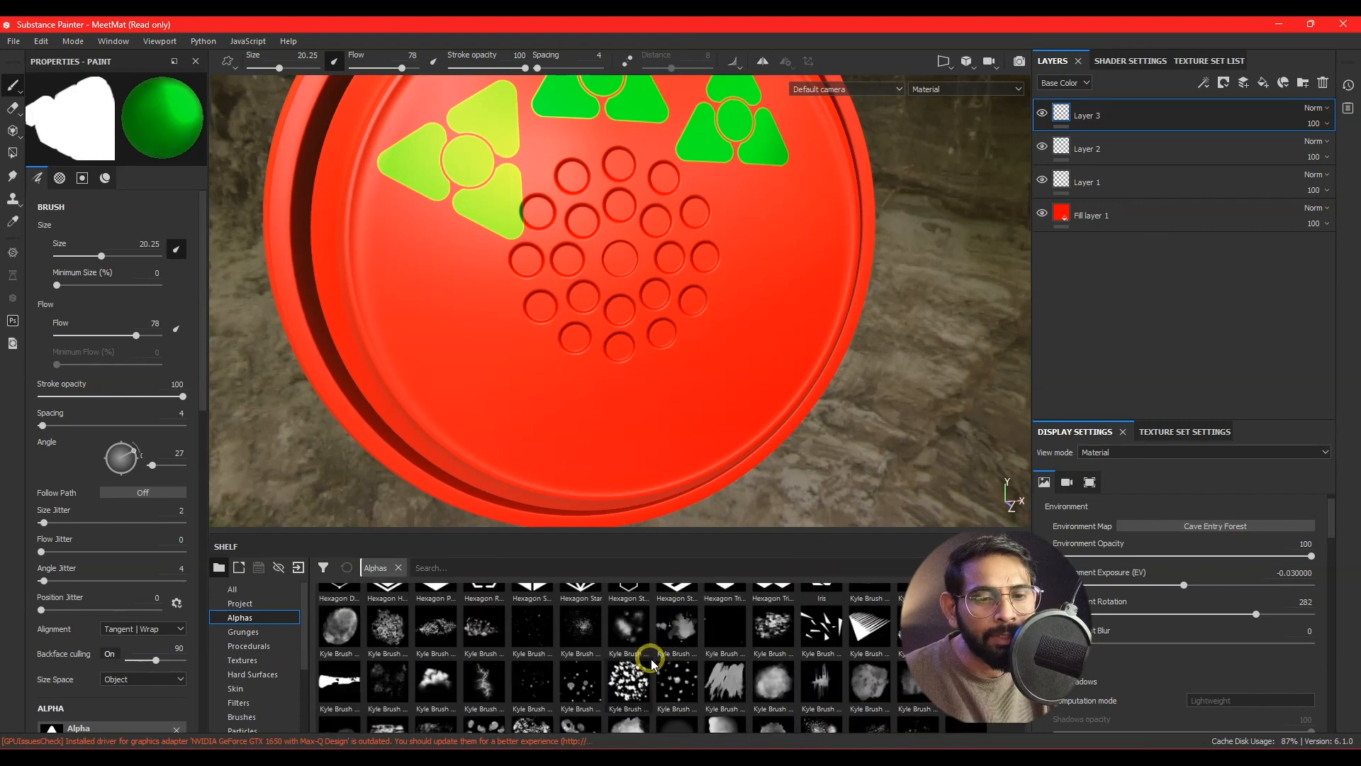
pyautogui.scroll(3, 648, 660)
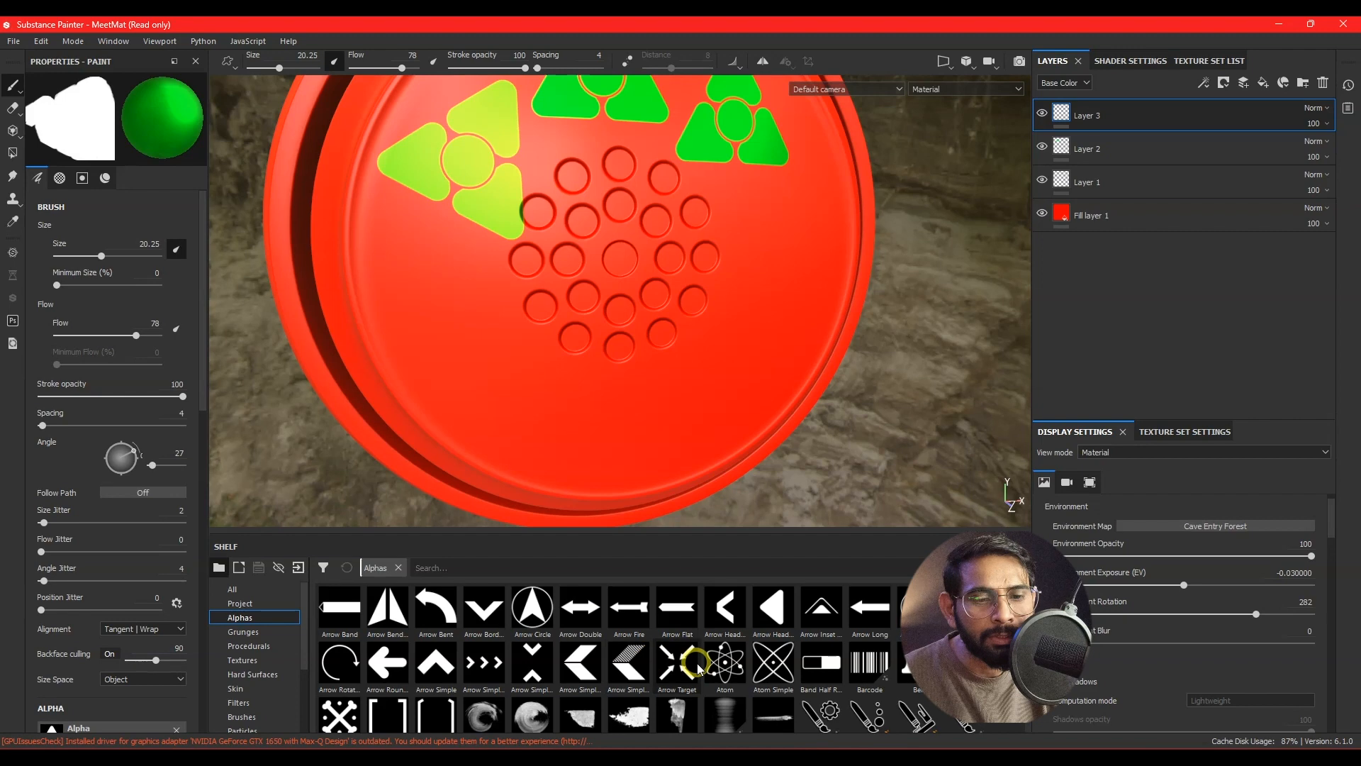
pyautogui.scroll(-8, 695, 663)
pyautogui.scroll(-6, 699, 660)
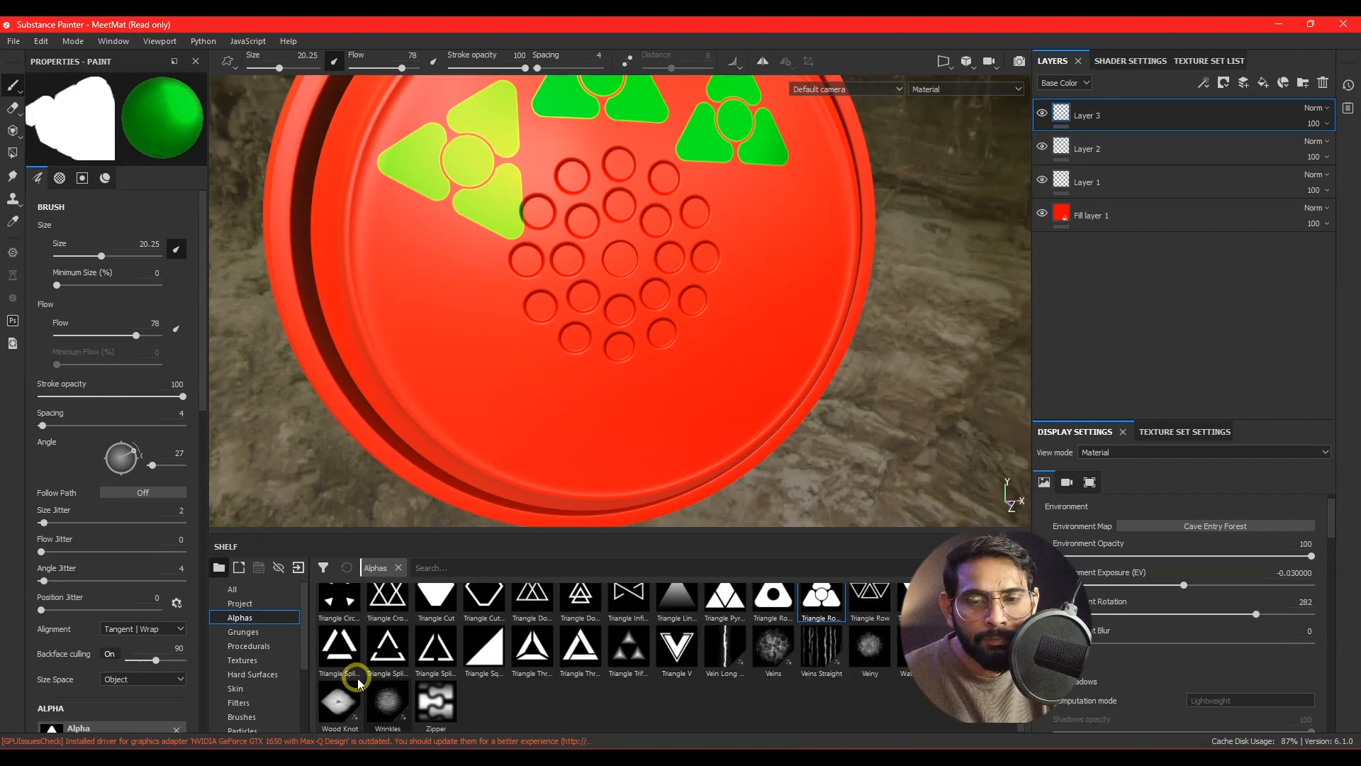
pyautogui.scroll(5, 567, 681)
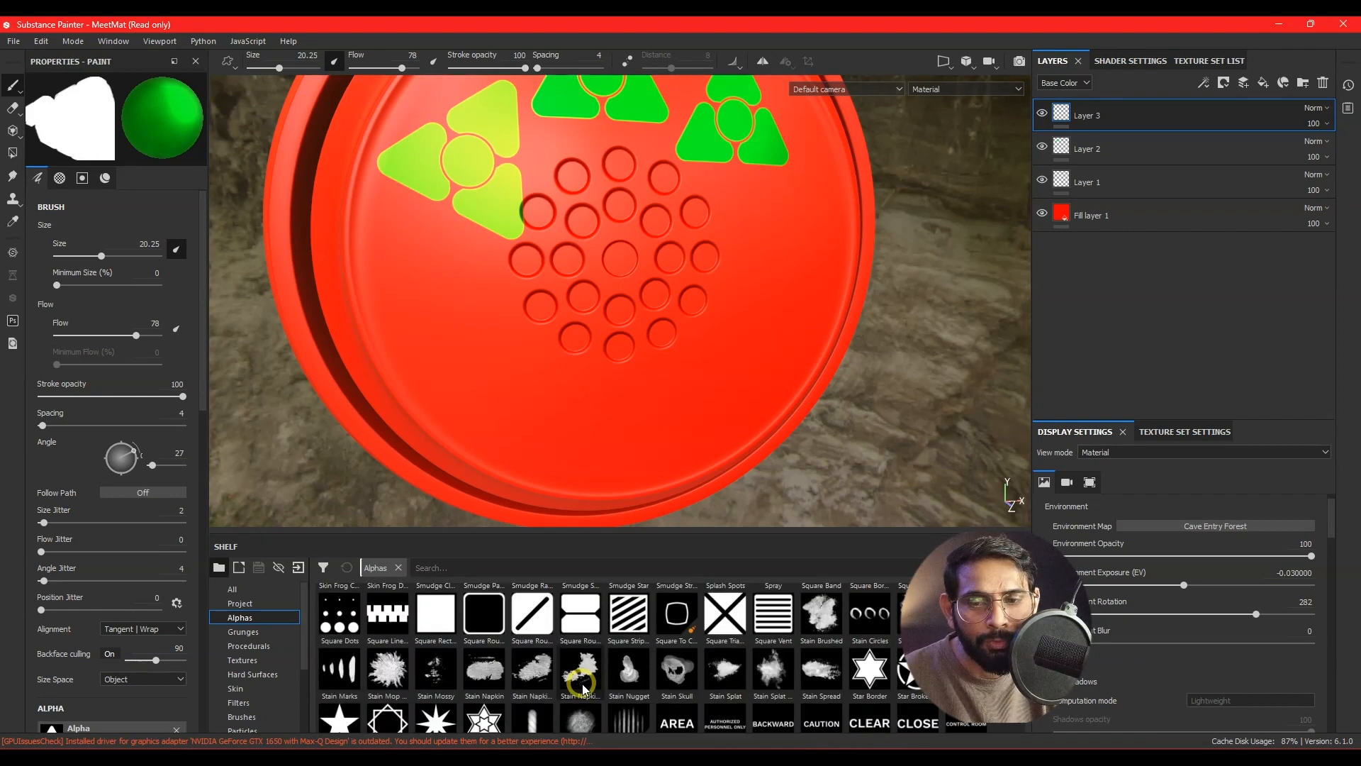
pyautogui.scroll(-5, 66, 578)
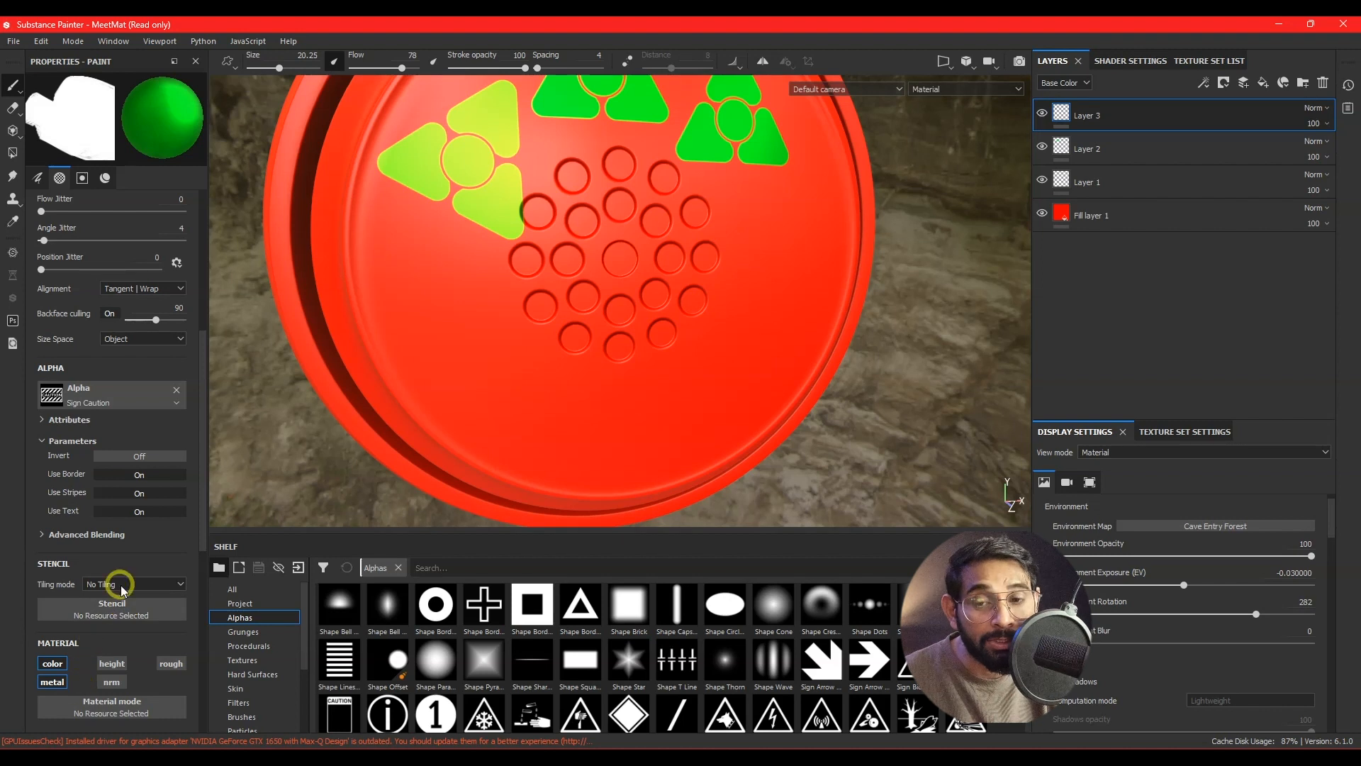
# Set the brush material's base color to pure white (RGB 1.000, 1.000, 1.000)
pyautogui.scroll(-4, 120, 585)
pyautogui.click(125, 614)
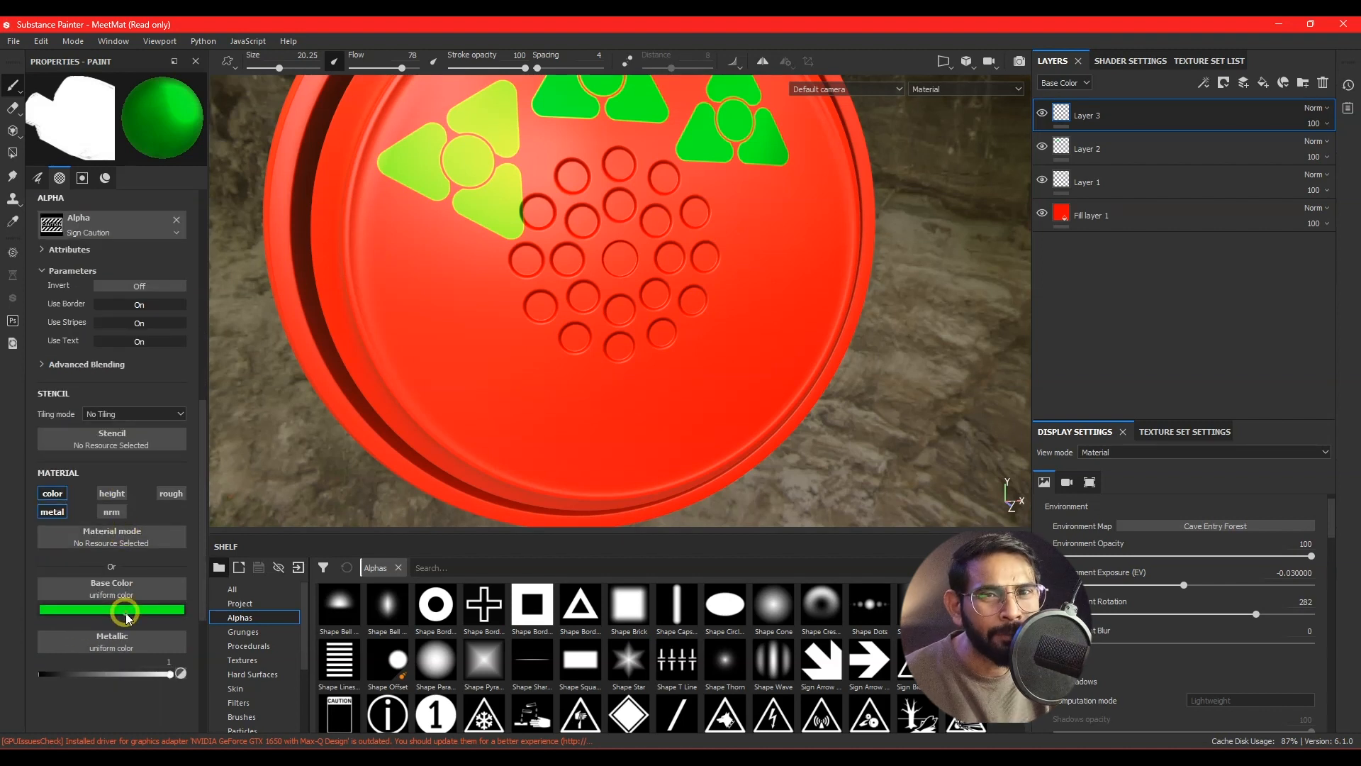
pyautogui.moveTo(172, 509); pyautogui.dragTo(133, 438)
pyautogui.click(323, 464)
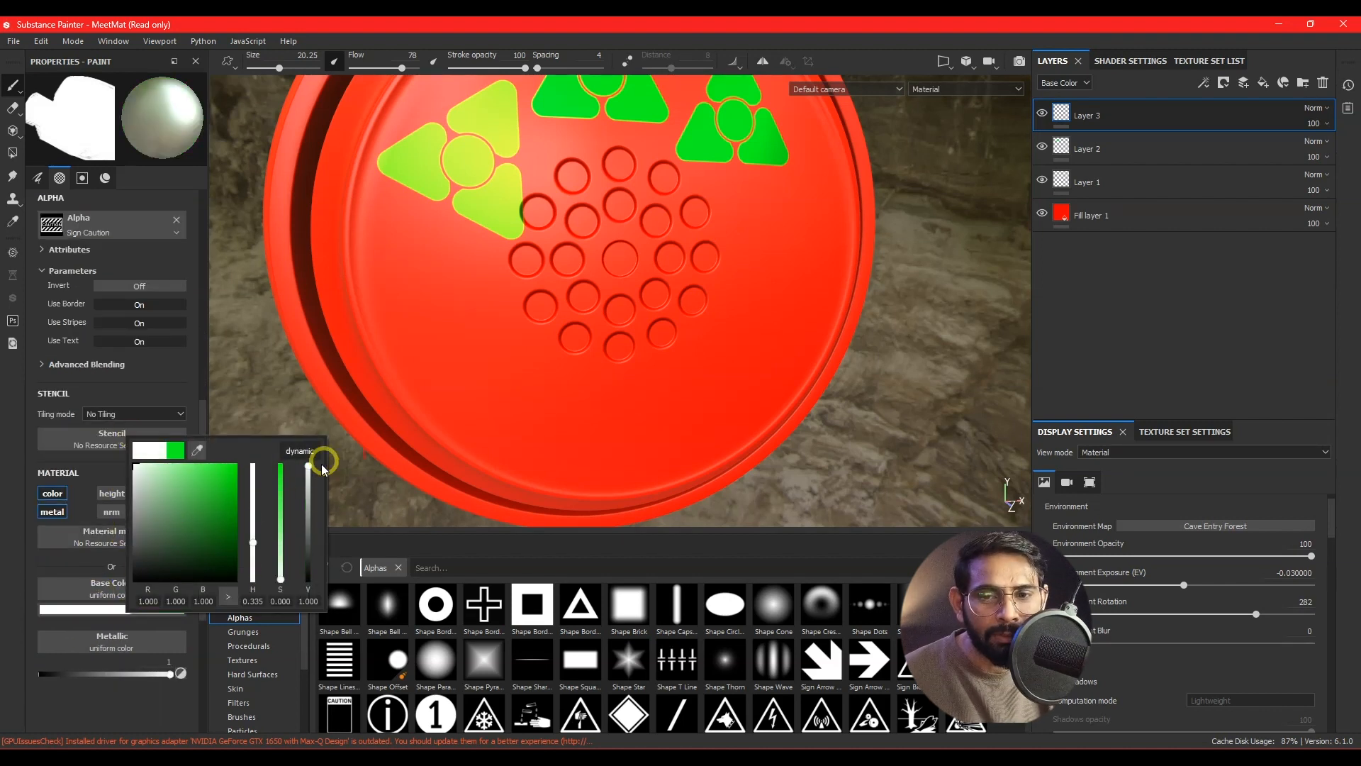